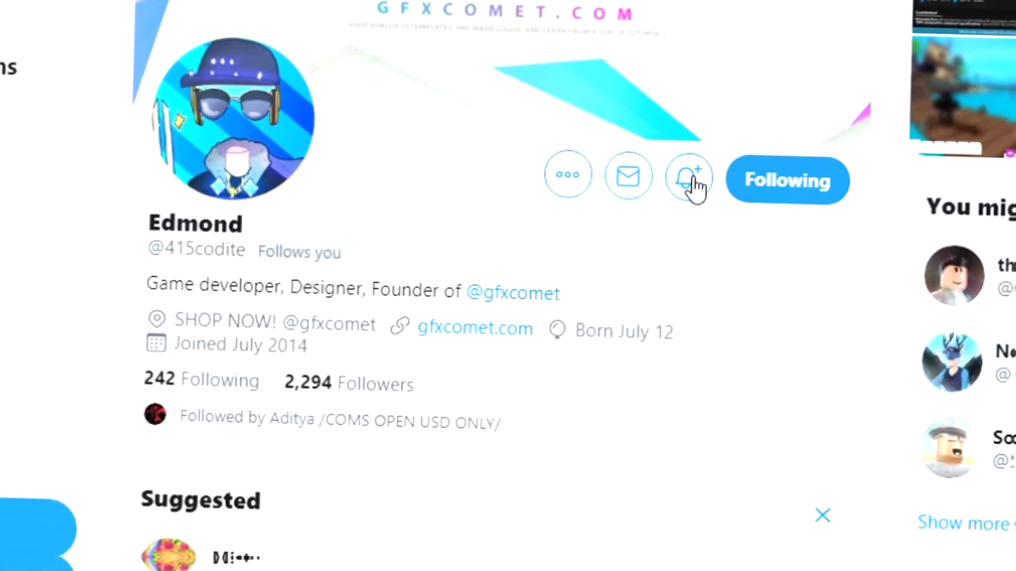
Turn on notifications for the GFX COMET founder's Twitter profile, and follow the GFX COMET profile with its notifications enabled
left_click(691, 182)
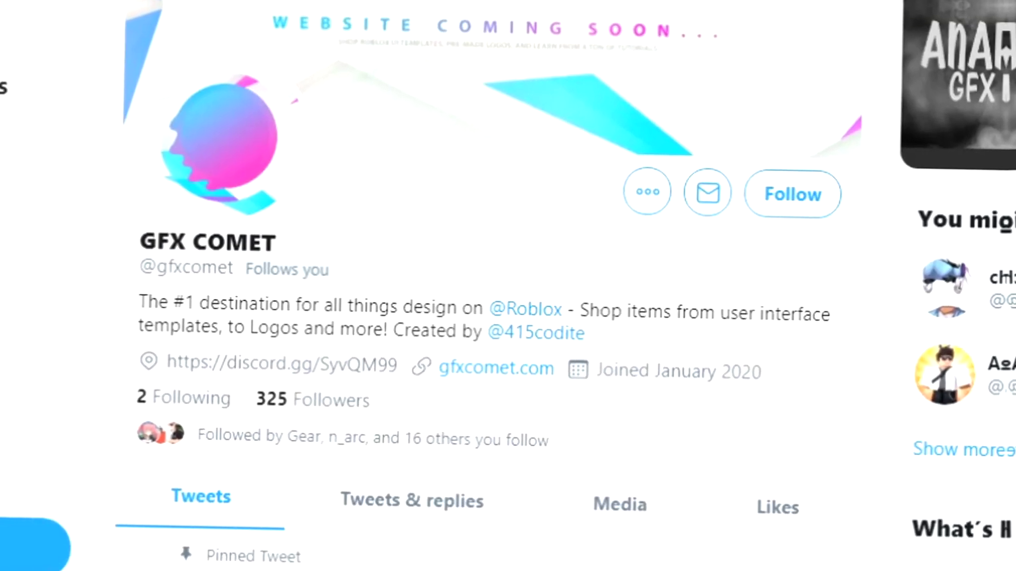
left_click(810, 200)
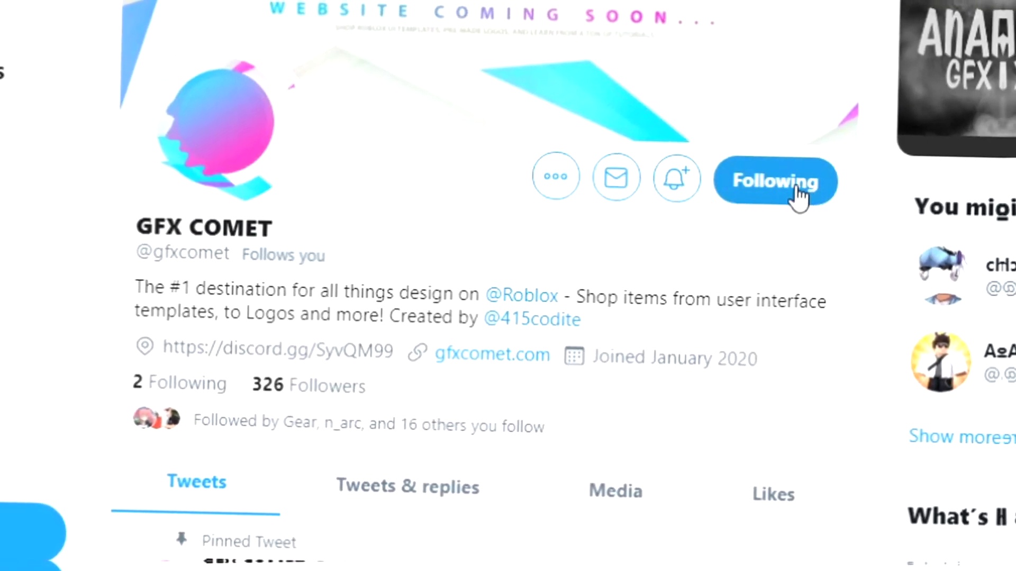
left_click(675, 182)
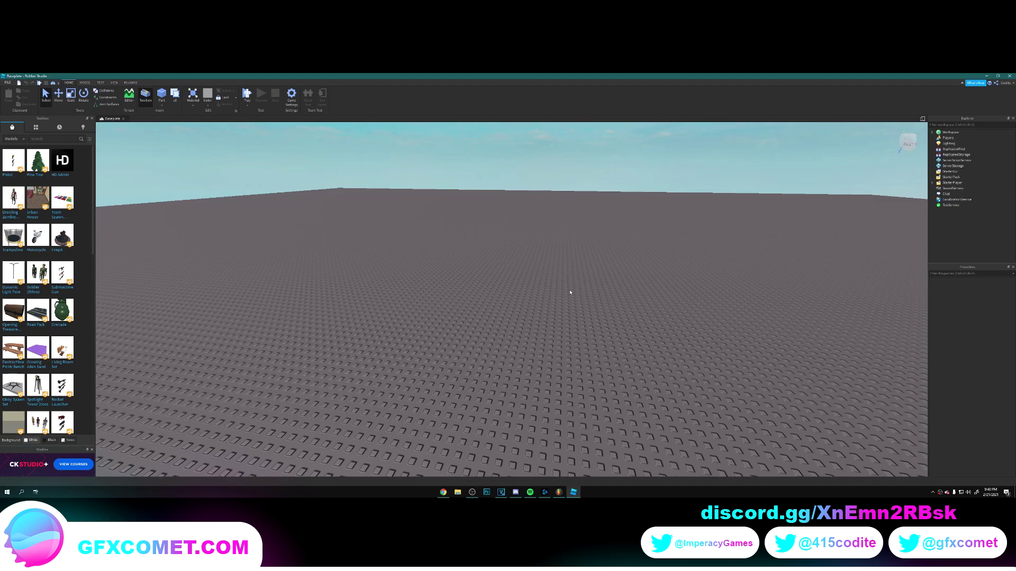
In Roblox Studio, search the toolbox models for "car"
right_click_drag(513, 292, 514, 292)
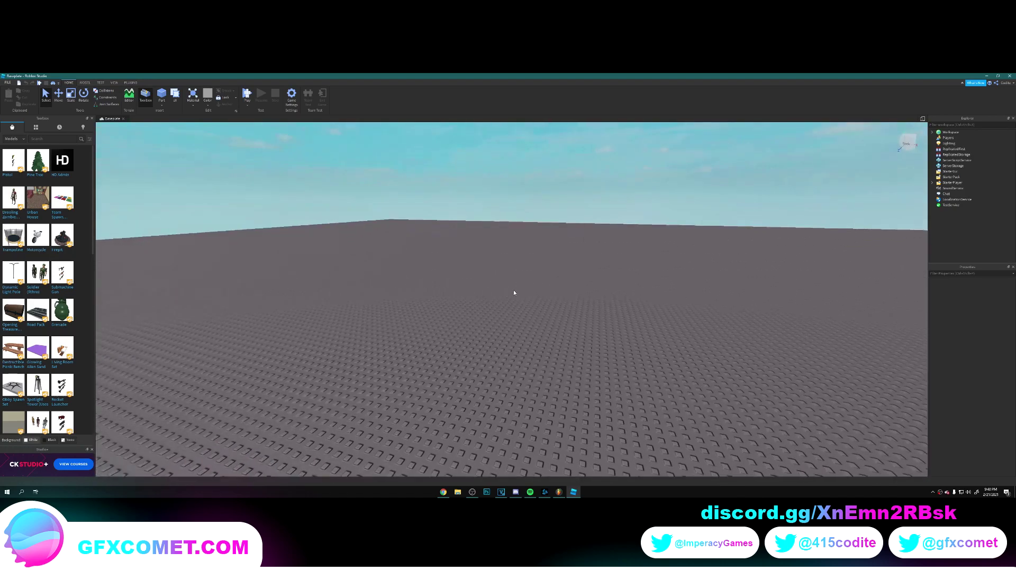
right_click_drag(393, 279, 393, 278)
left_click(60, 140)
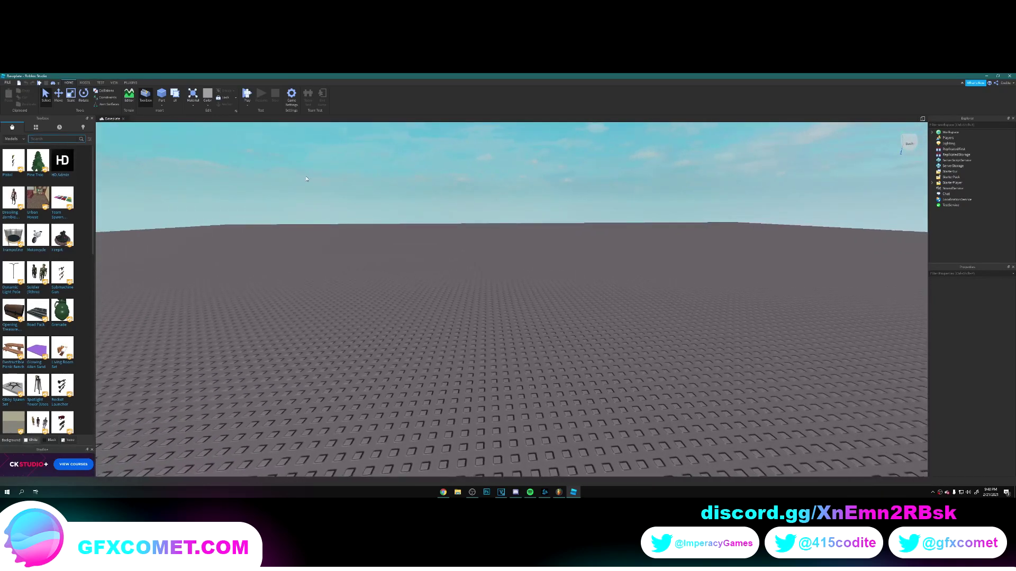
type("car")
key("Return")
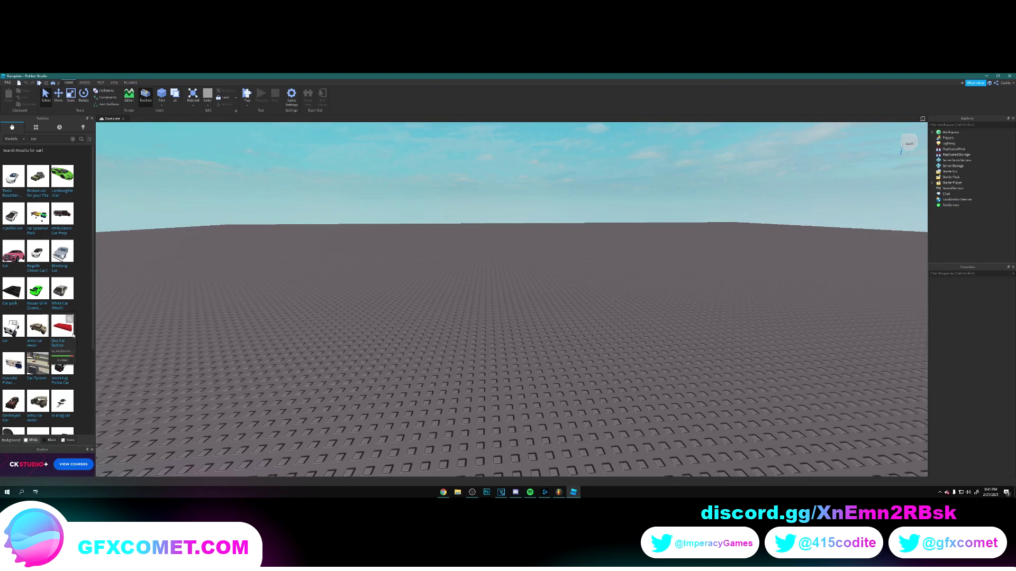
Browse the car search results and insert the white Tesla Roadster model onto the baseplate
scroll(78, 329, "down", 2)
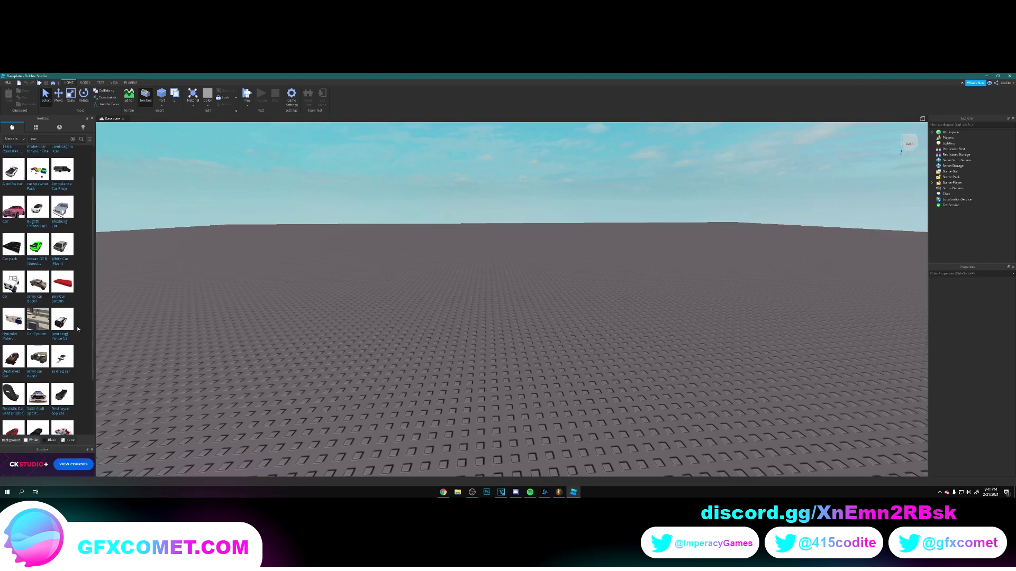
scroll(77, 328, "down", 2)
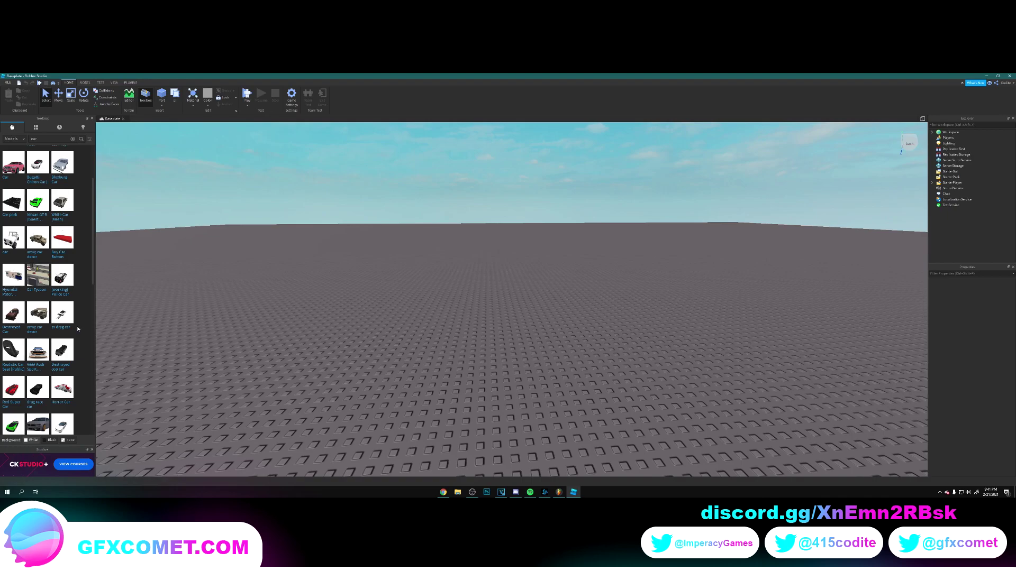
scroll(78, 328, "down", 2)
scroll(77, 328, "up", 6)
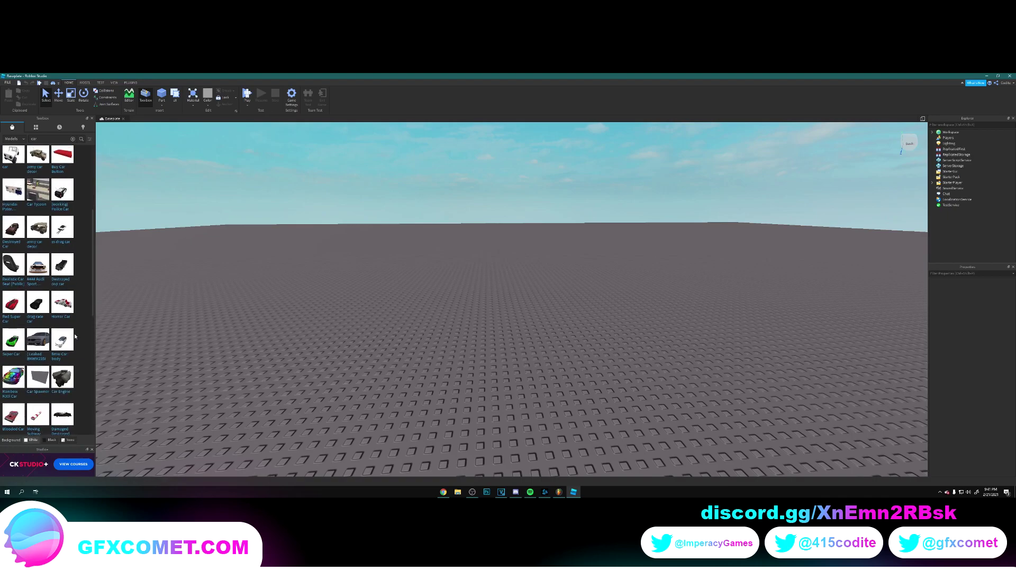
left_click(15, 188)
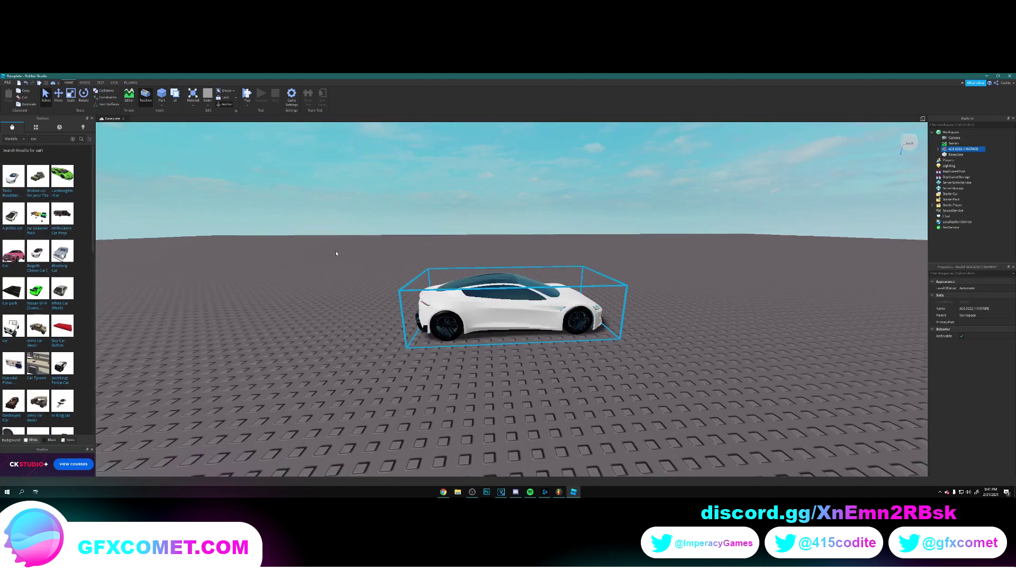
Deselect the inserted car and examine its body and front end up close
left_click(682, 334)
key("d")
key("w")
right_click_drag(682, 335, 681, 334)
key("a")
key("w")
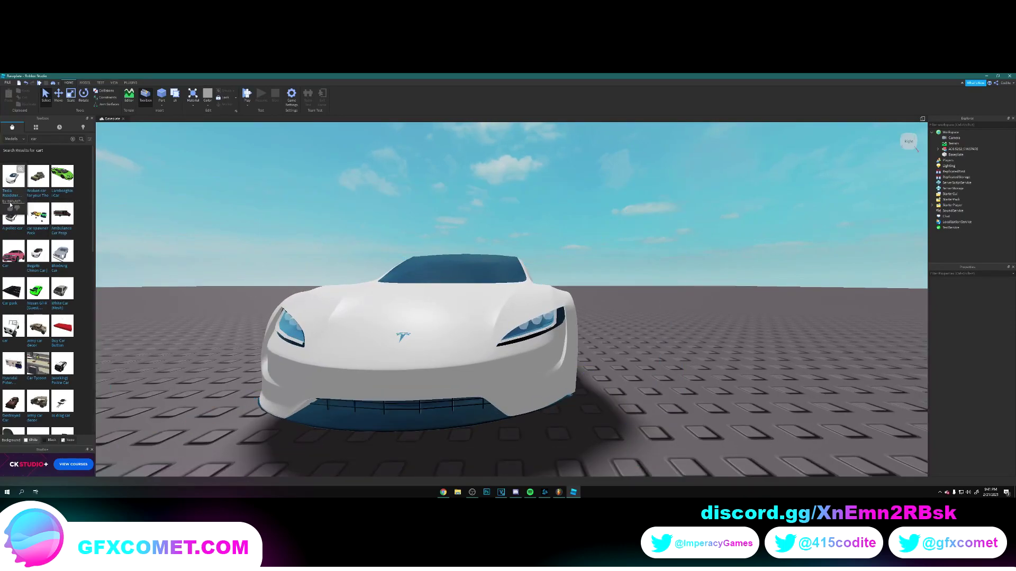
left_click(476, 317)
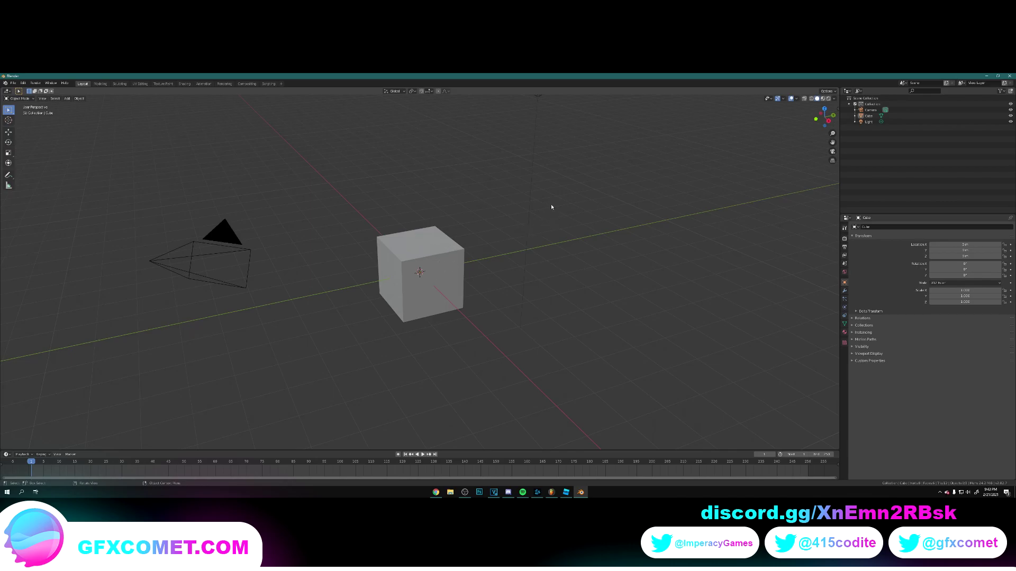
Switch to Blender and delete the default cube, camera and light from the scene
key("a")
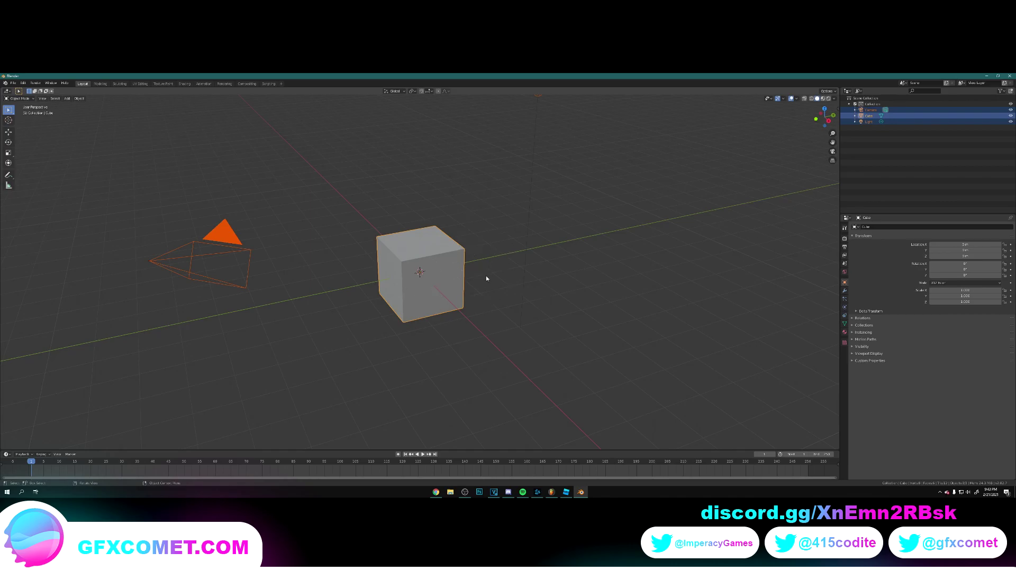
key("x")
left_click(476, 277)
Import the exported car model into the empty scene
middle_click_drag(570, 257, 491, 272)
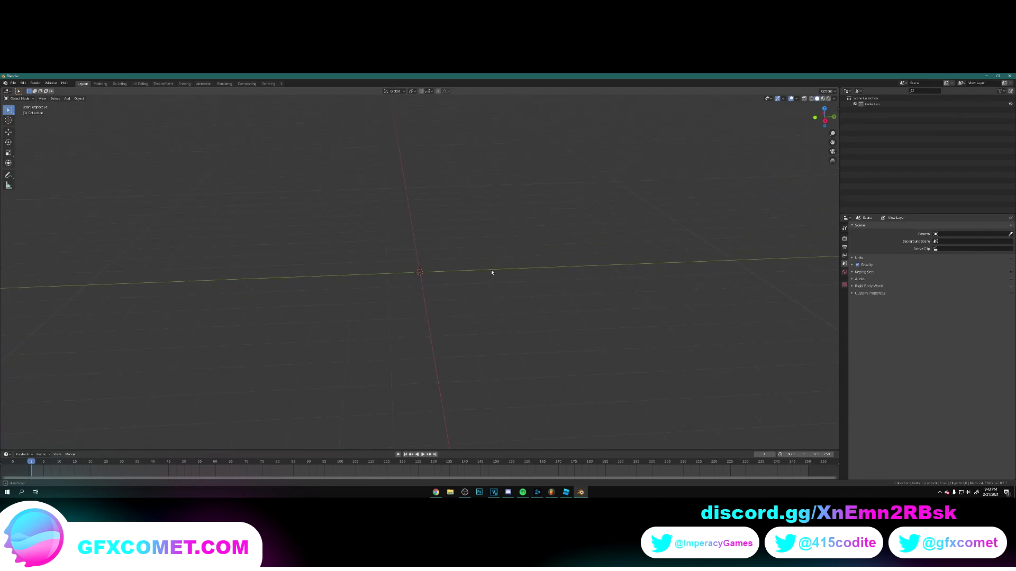
middle_click_drag(492, 273, 441, 275)
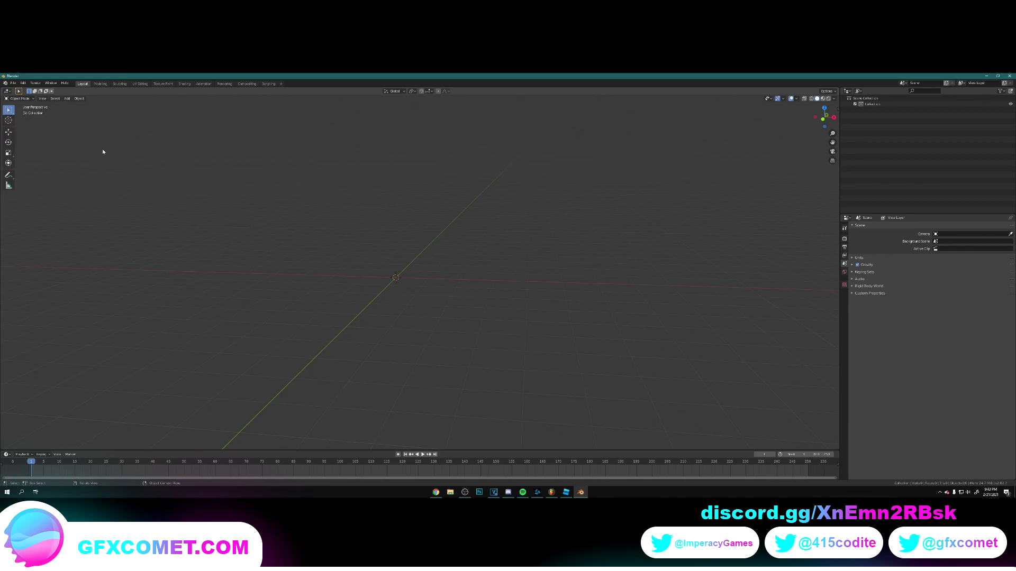
left_click(13, 84)
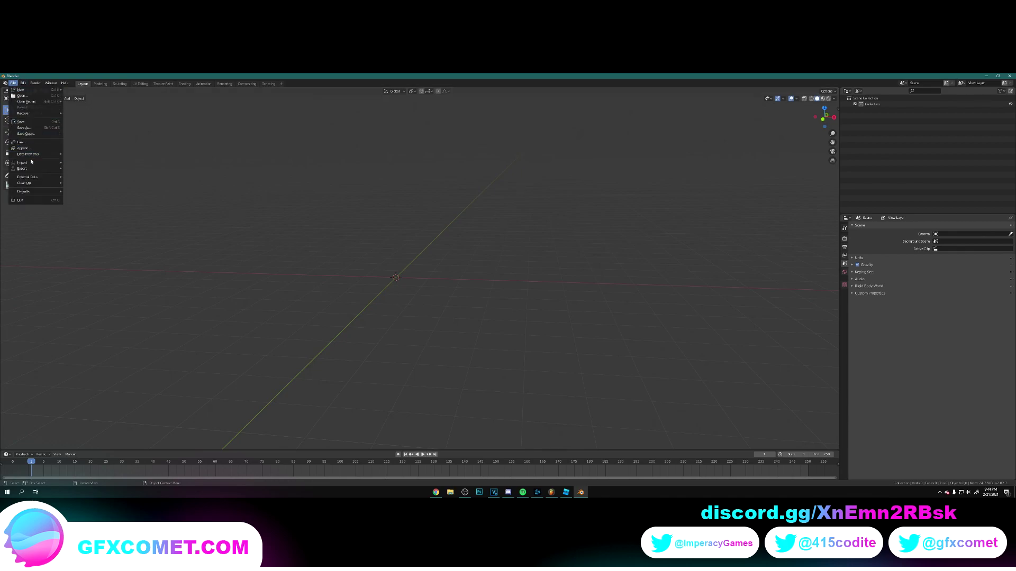
mouse_move(31, 161)
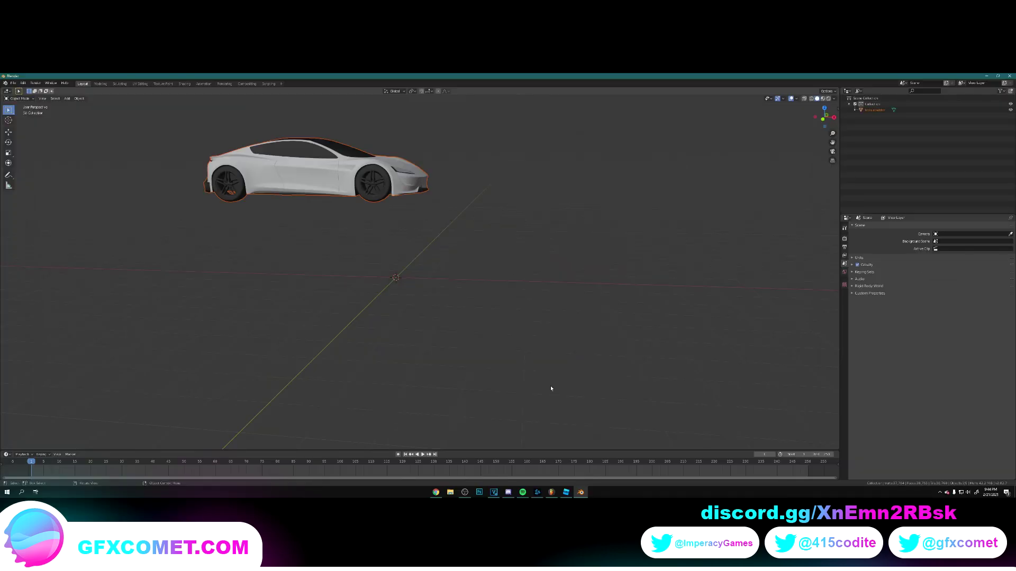
Set the imported car's origin to its geometry
middle_click_drag(365, 186, 345, 177)
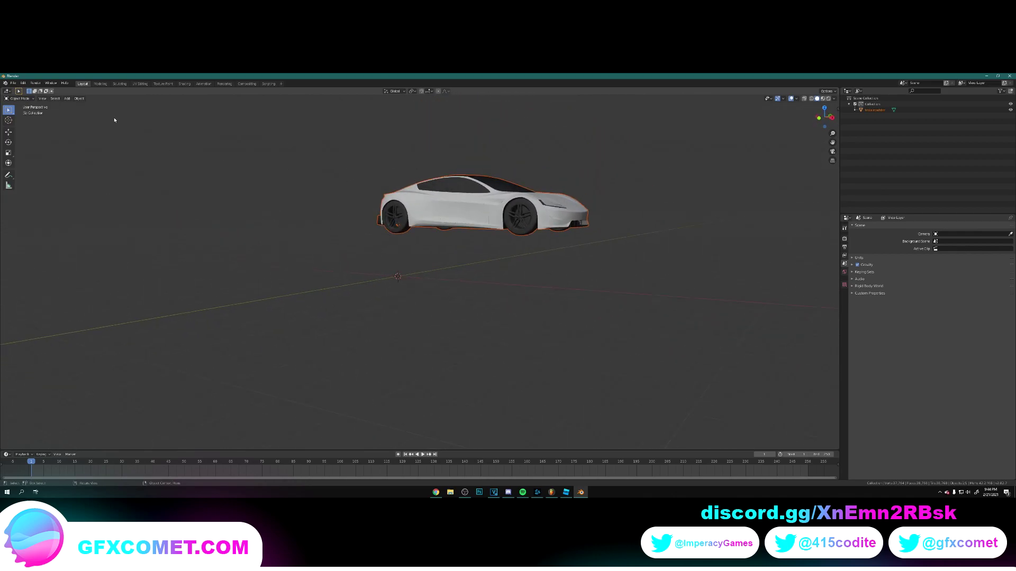
left_click(80, 99)
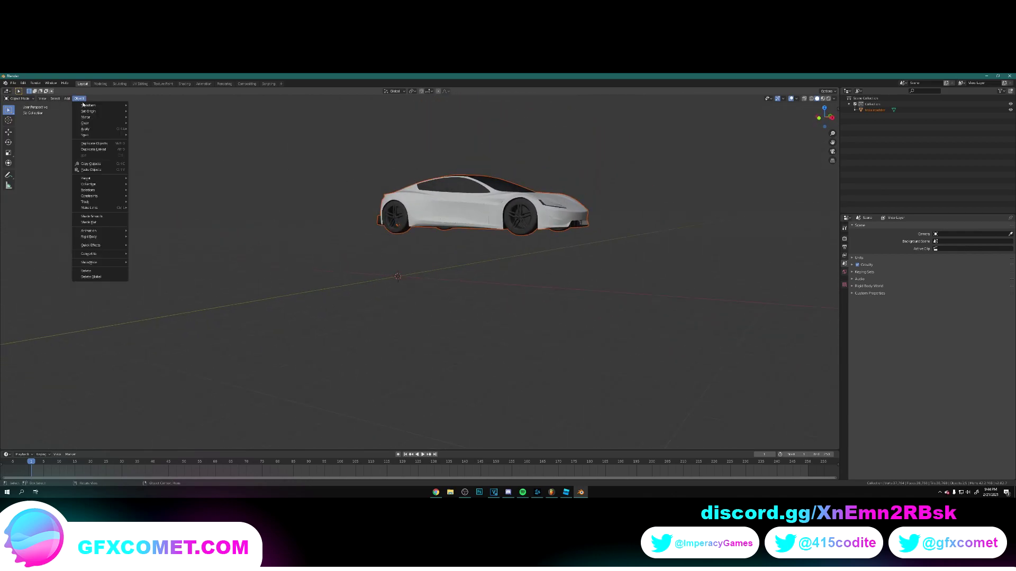
mouse_move(87, 112)
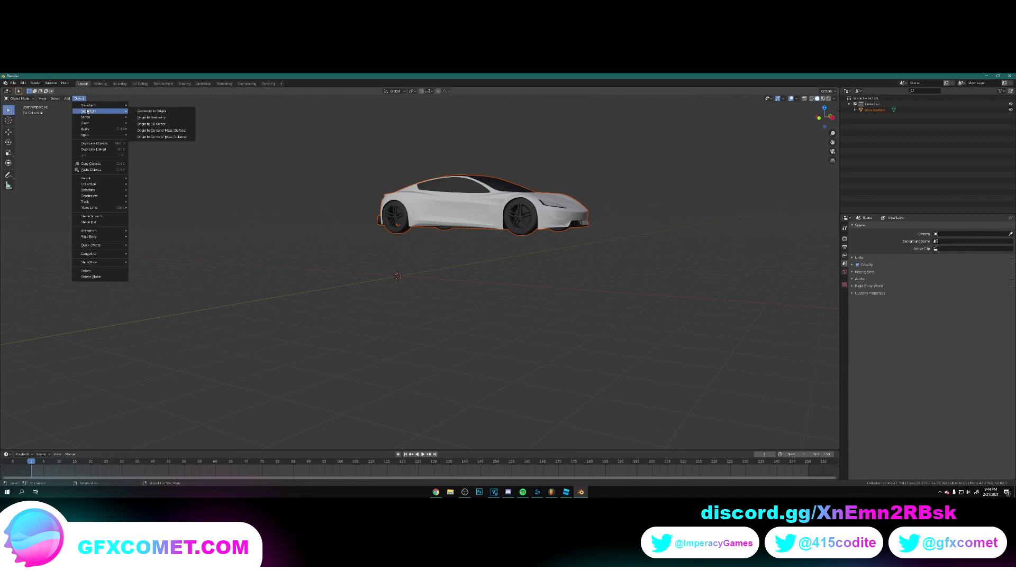
left_click(152, 117)
Move the car along the X axis and then the Y axis to bring it near the world origin
middle_click_drag(503, 243, 520, 202)
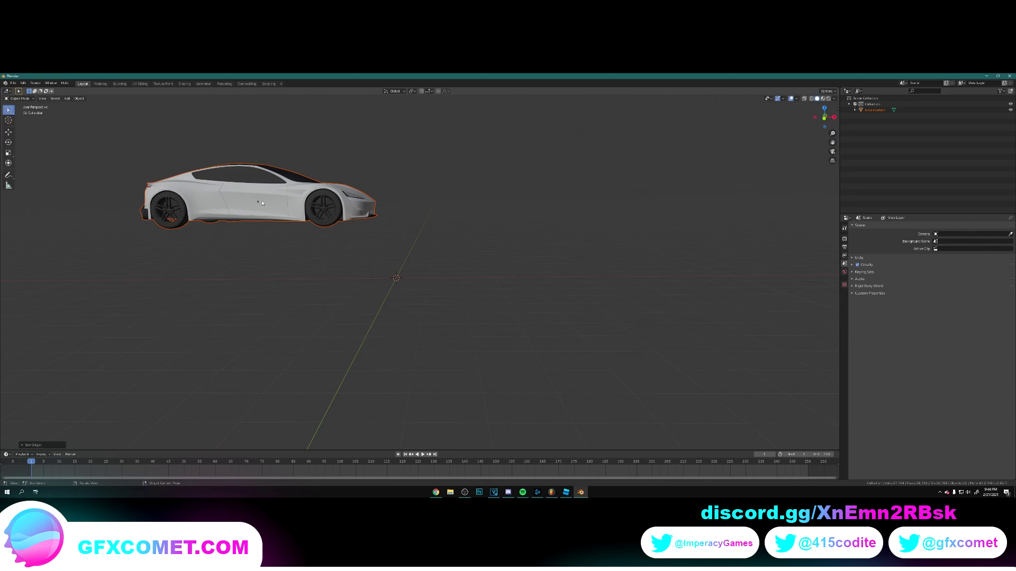
middle_click_drag(302, 201, 443, 233)
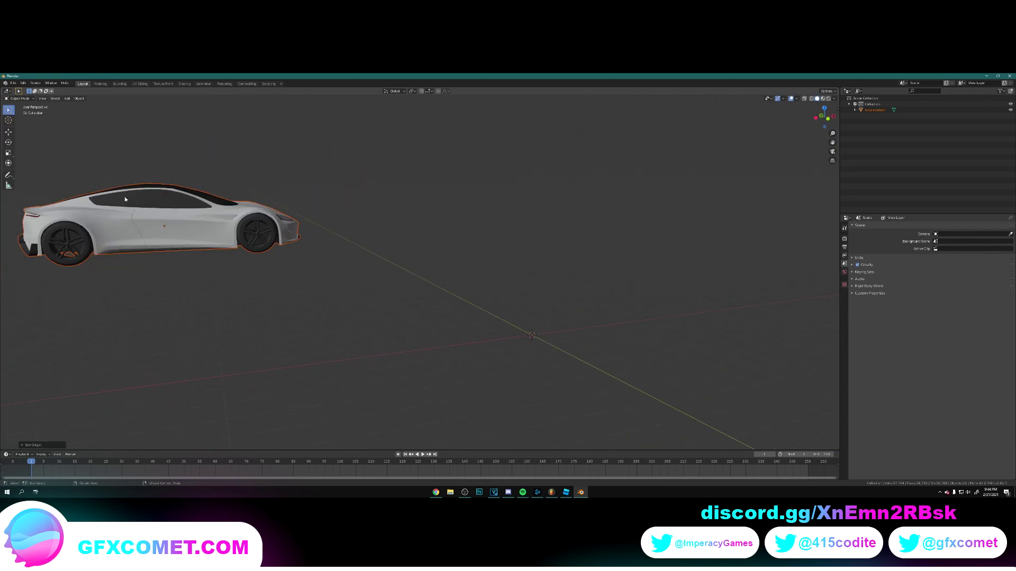
middle_click_drag(125, 199, 382, 236)
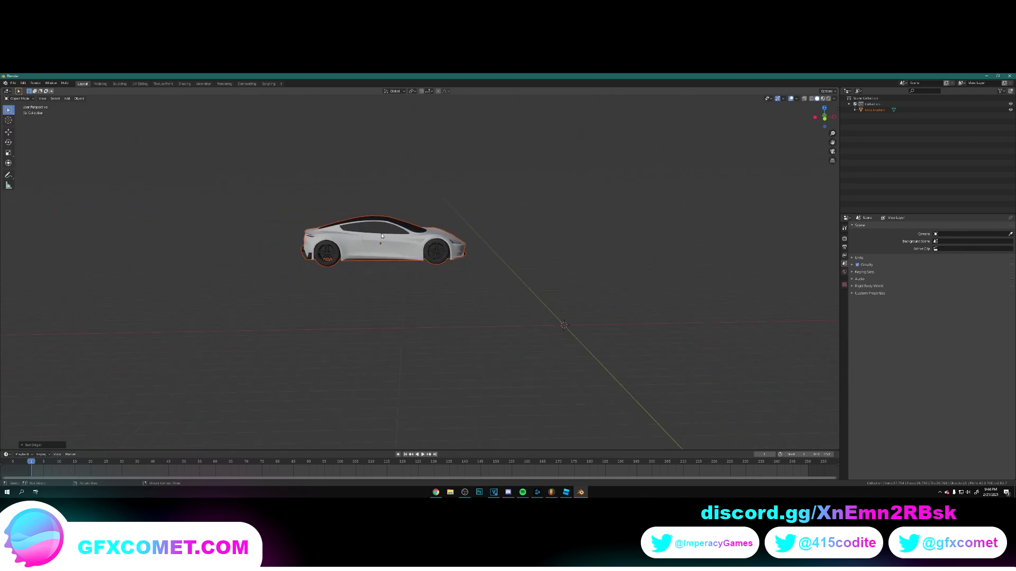
key("g")
key("x")
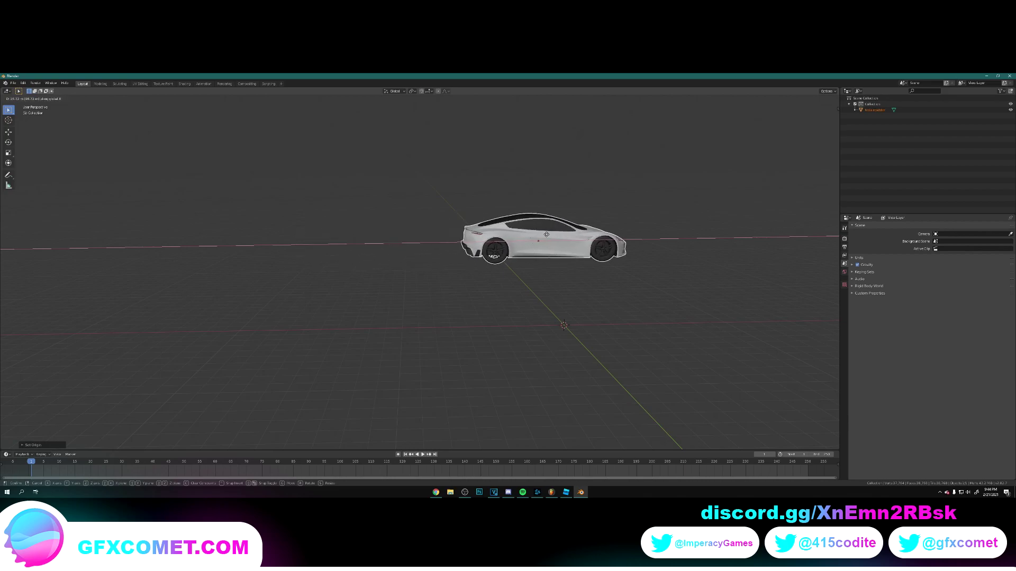
left_click(511, 231)
key("g")
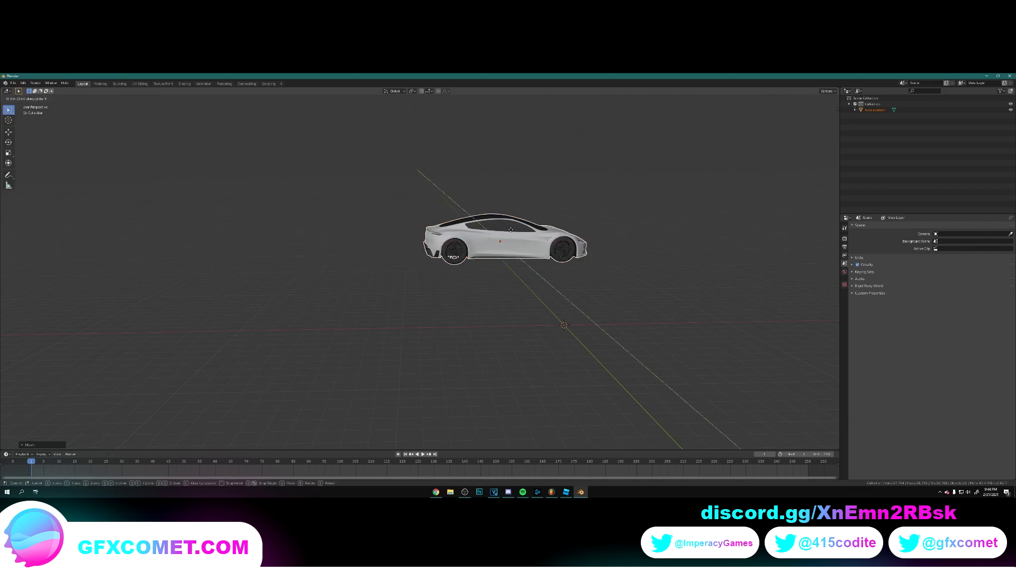
left_click(621, 322)
middle_click_drag(622, 321, 526, 338)
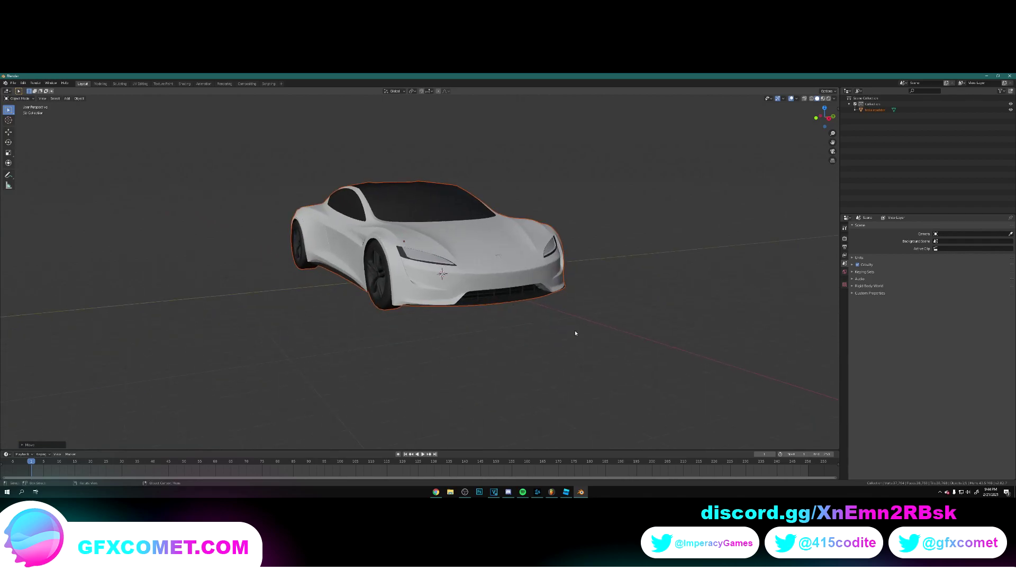
Switch the viewport to Rendered shading and view the car's front from the opposite side
left_click(829, 99)
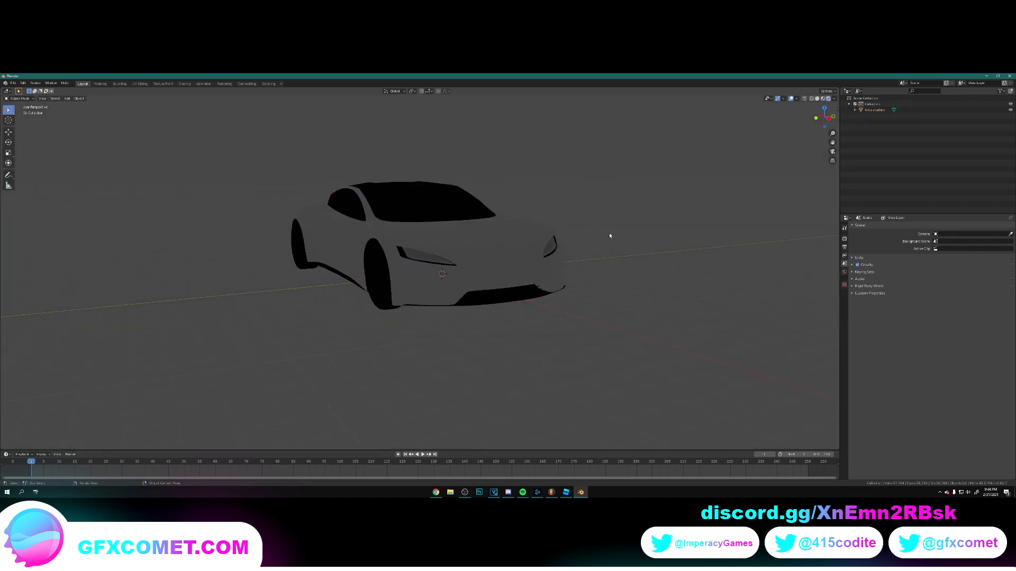
mouse_move(608, 234)
middle_mouse_down()
mouse_move(399, 259)
mouse_move(513, 265)
mouse_move(439, 253)
mouse_move(737, 233)
middle_mouse_up()
scroll(601, 310, "up", 2)
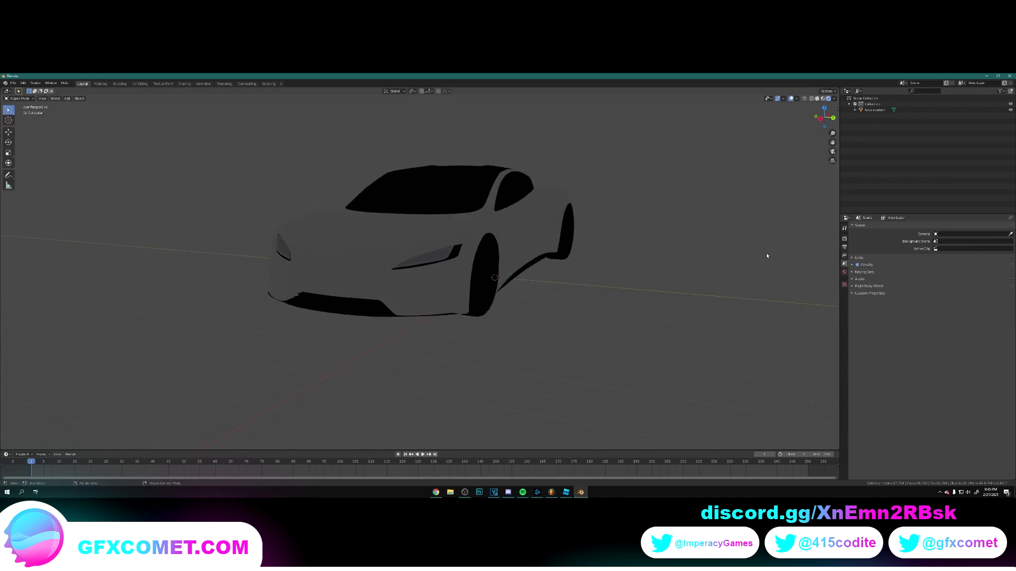
Assign an Environment Texture to the world background's colour
left_click(844, 273)
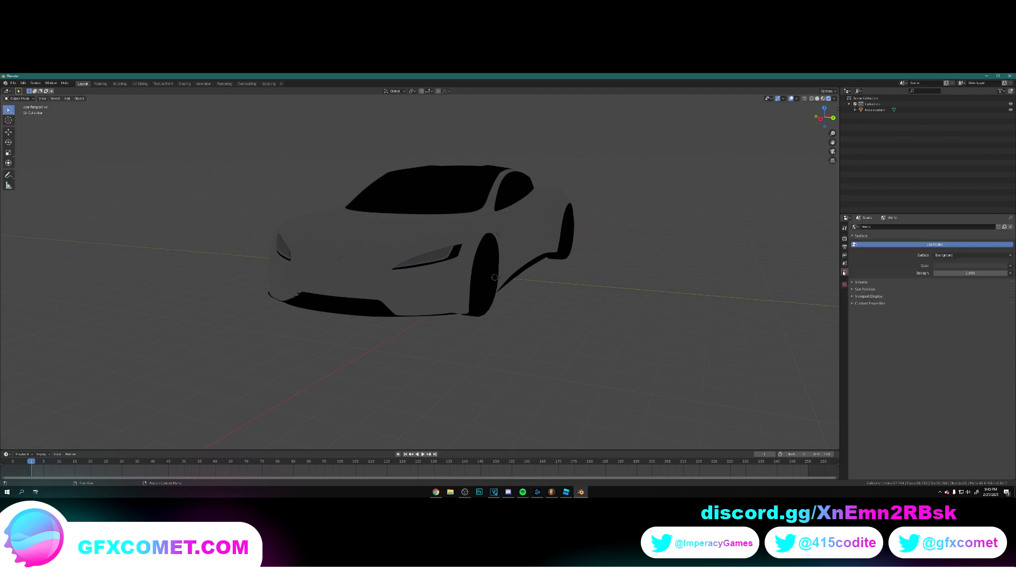
left_click(1009, 266)
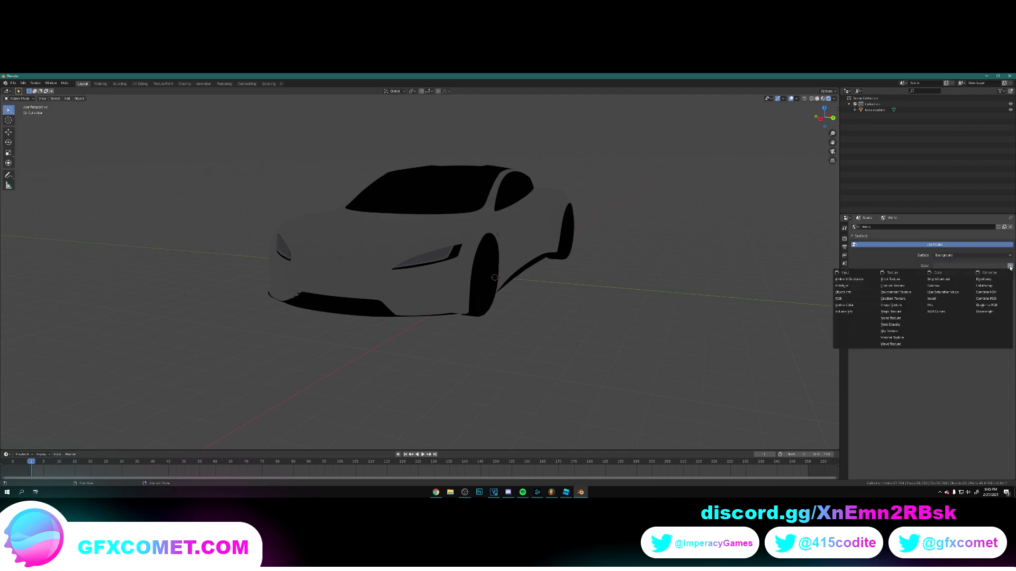
left_click(907, 292)
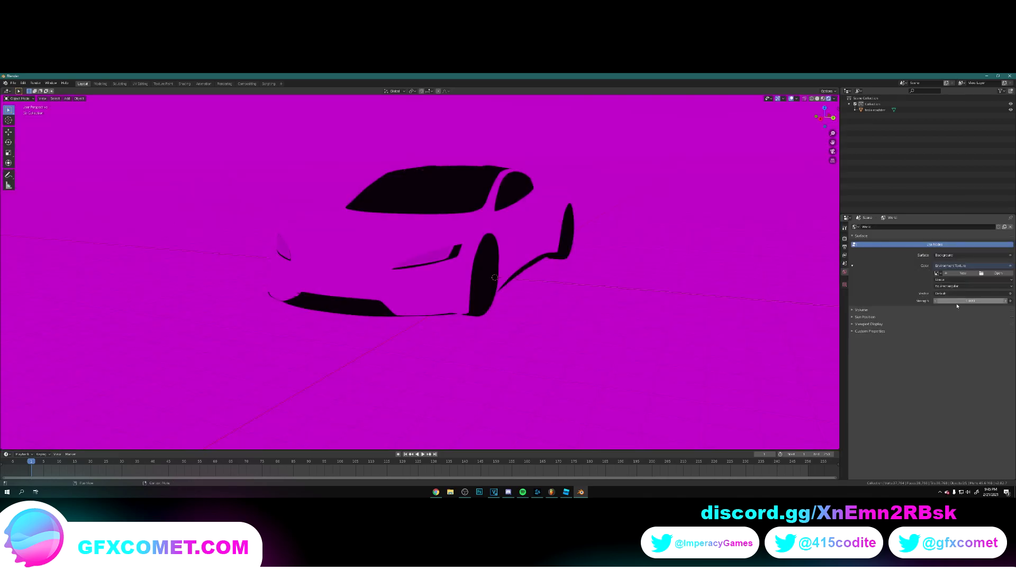
Load the studio HDRI from the studio lights world folder as the environment image
left_click(998, 274)
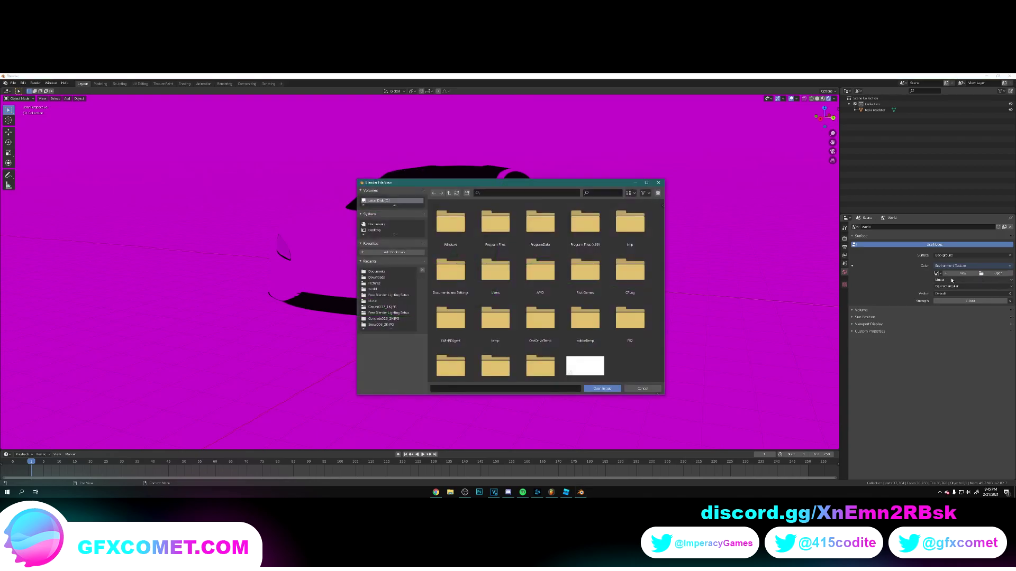
left_click(372, 289)
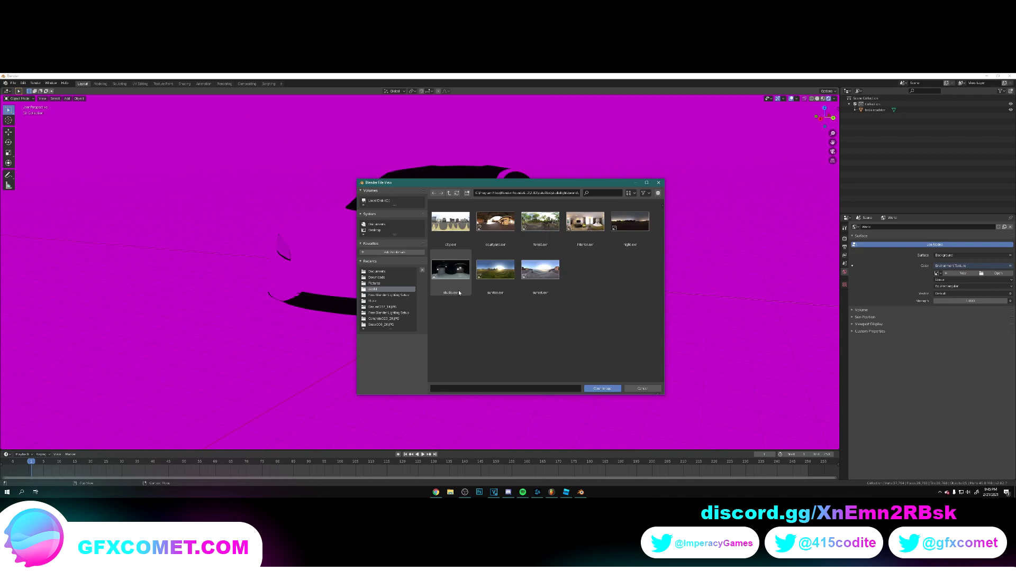
left_click(450, 271)
left_click_drag(502, 188, 729, 215)
left_click(828, 417)
middle_click_drag(746, 358, 484, 244)
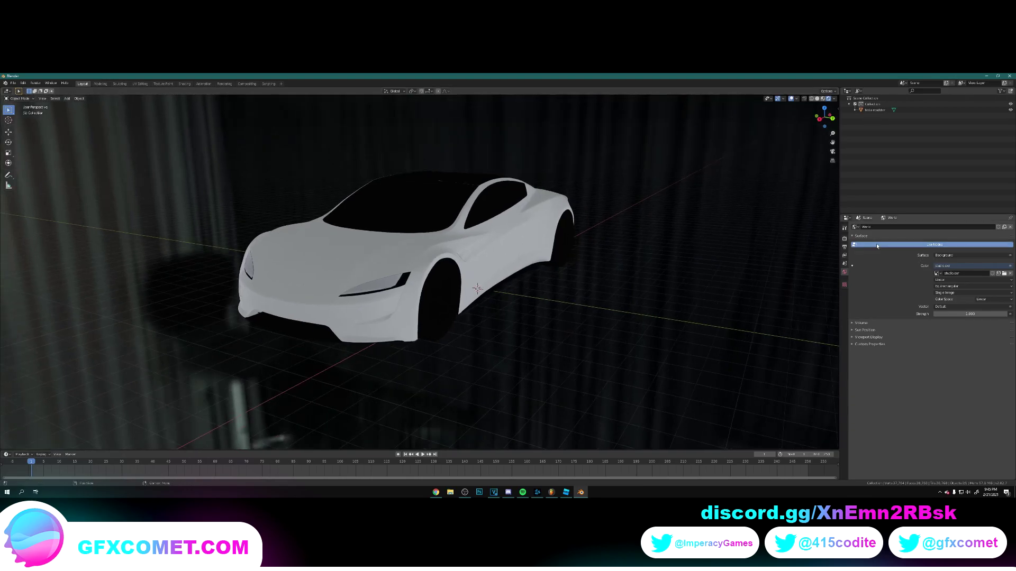
Enable the Transparent option in the render settings' Film section and look at the car without the HDRI background
left_click(845, 239)
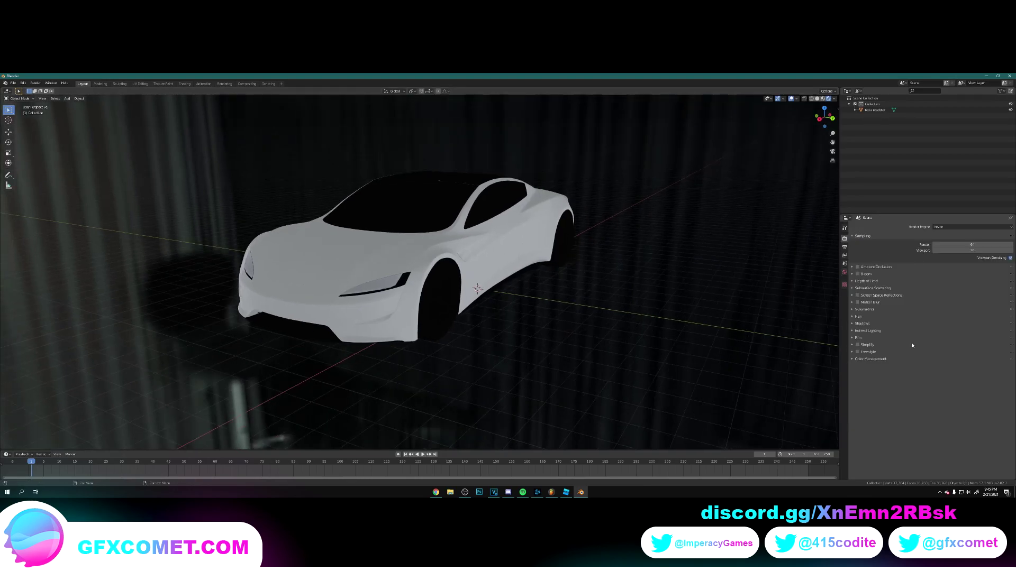
left_click(857, 337)
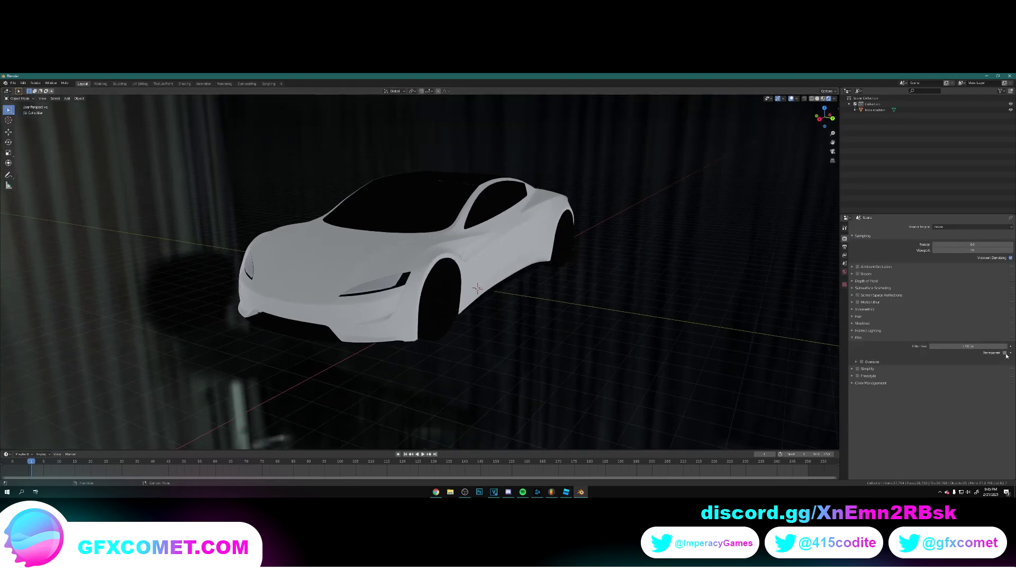
left_click(1005, 353)
middle_click_drag(504, 261, 488, 236)
scroll(493, 241, "up", 2)
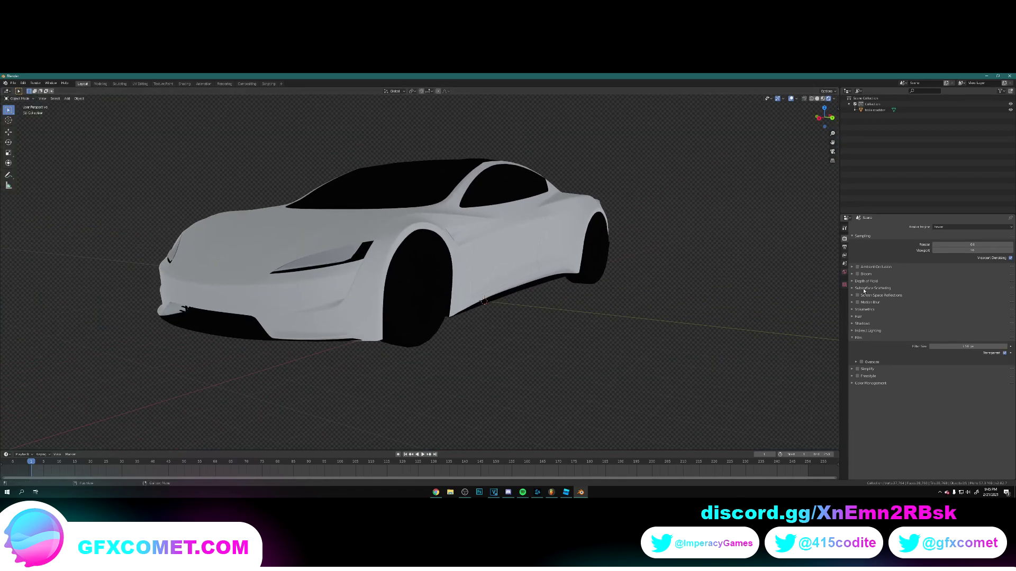
Try the interior, night, courtyard and city HDRIs as the world's environment image and compare the lighting on the car
left_click(844, 272)
left_click(1005, 274)
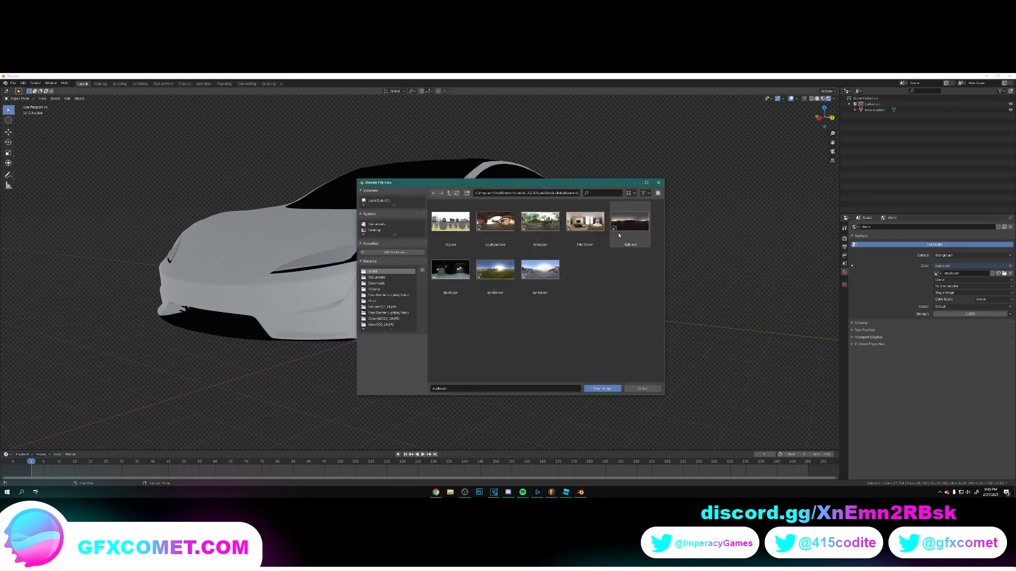
double_click(593, 223)
left_click(1004, 273)
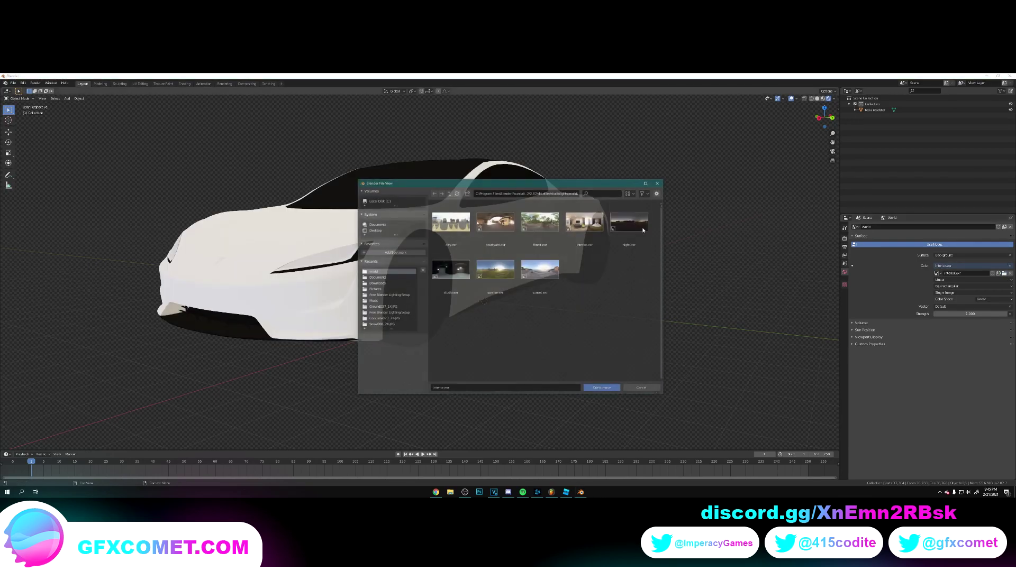
double_click(614, 224)
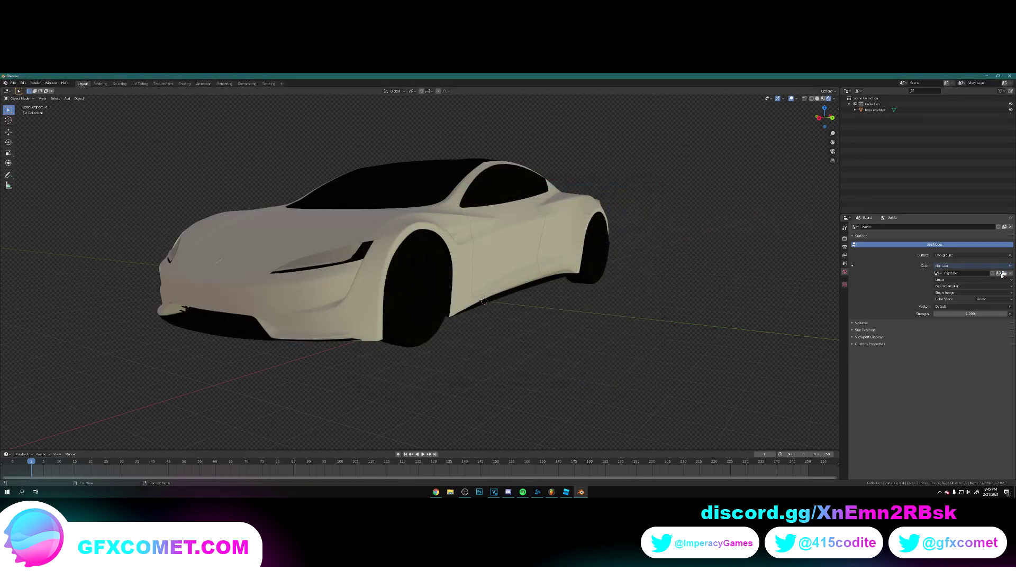
left_click(1004, 275)
double_click(501, 224)
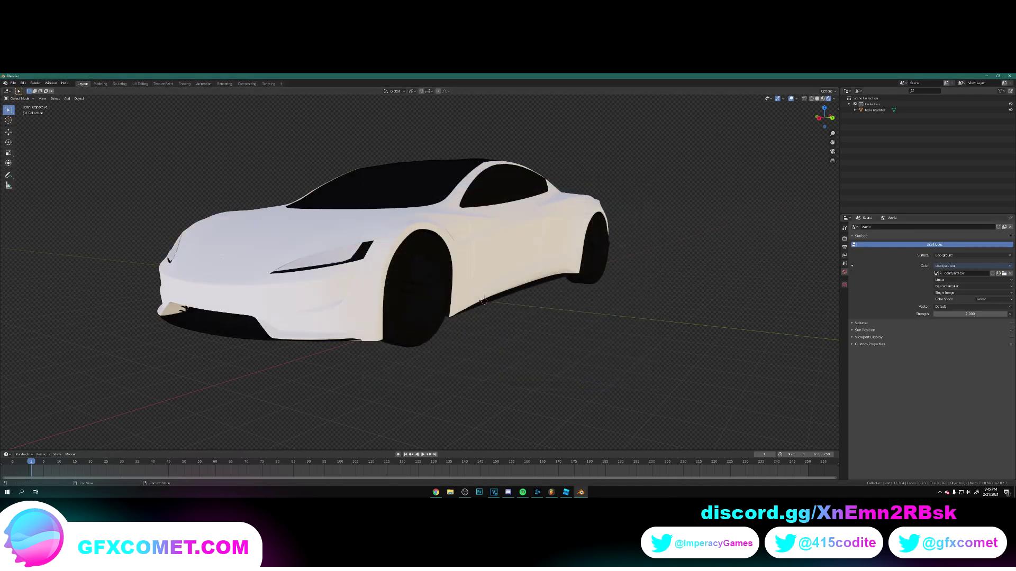
left_click(1004, 273)
double_click(456, 233)
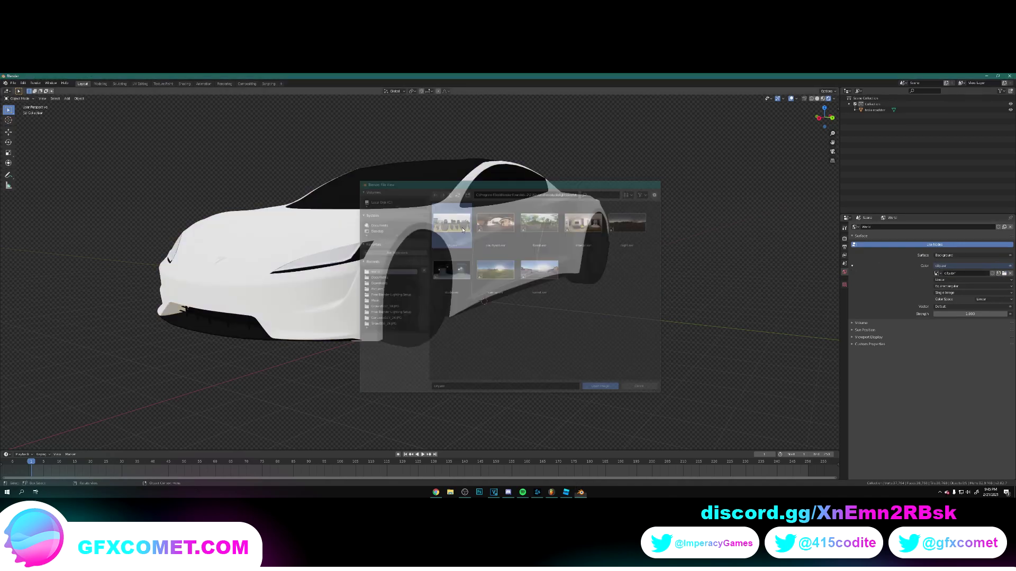
middle_click_drag(464, 247, 615, 258)
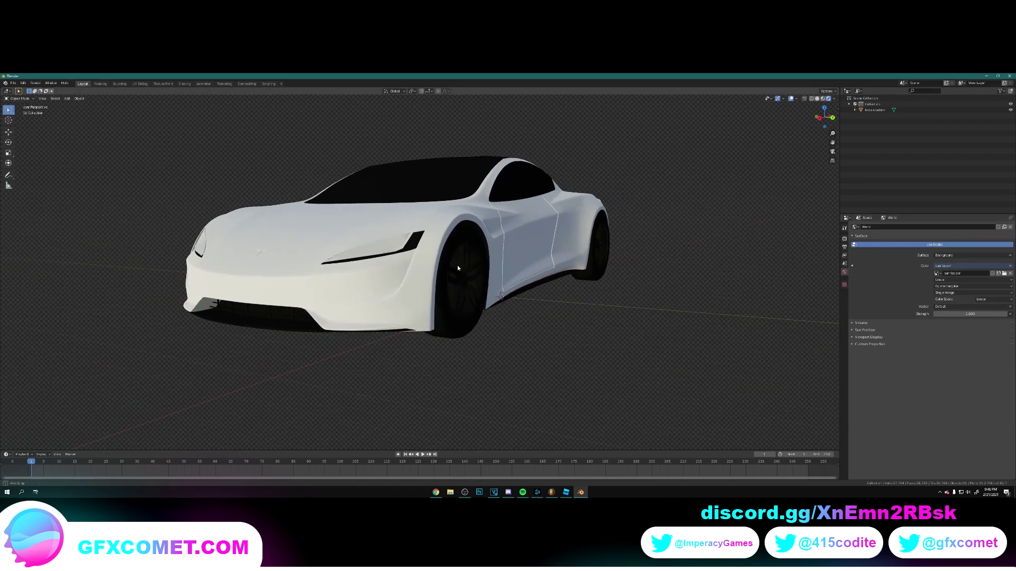
scroll(457, 268, "up", 2)
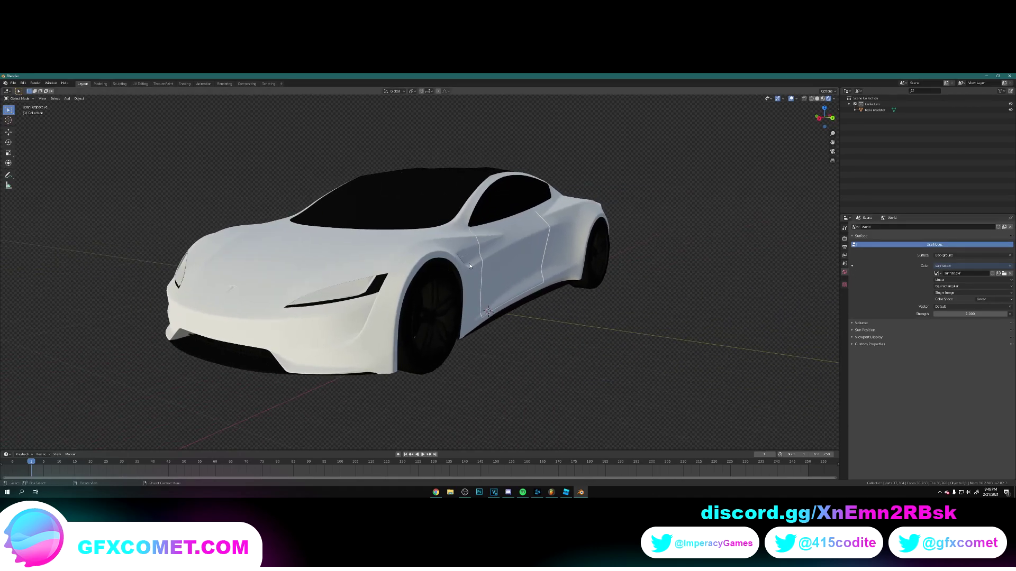
Load the sunset HDRI as the world's environment image
left_click(1003, 273)
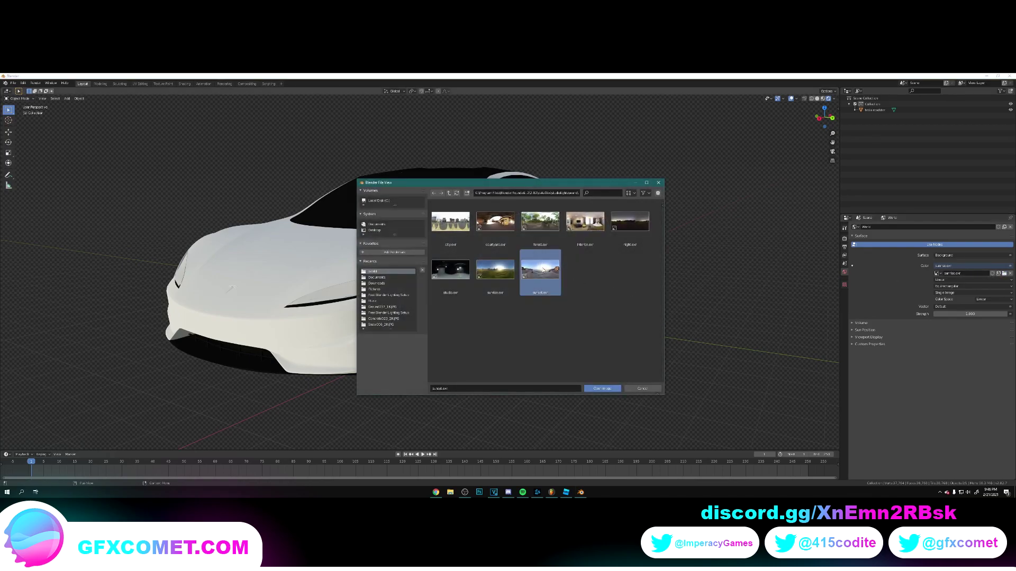
double_click(523, 267)
mouse_move(522, 267)
middle_mouse_down()
mouse_move(541, 258)
mouse_move(531, 259)
middle_mouse_up()
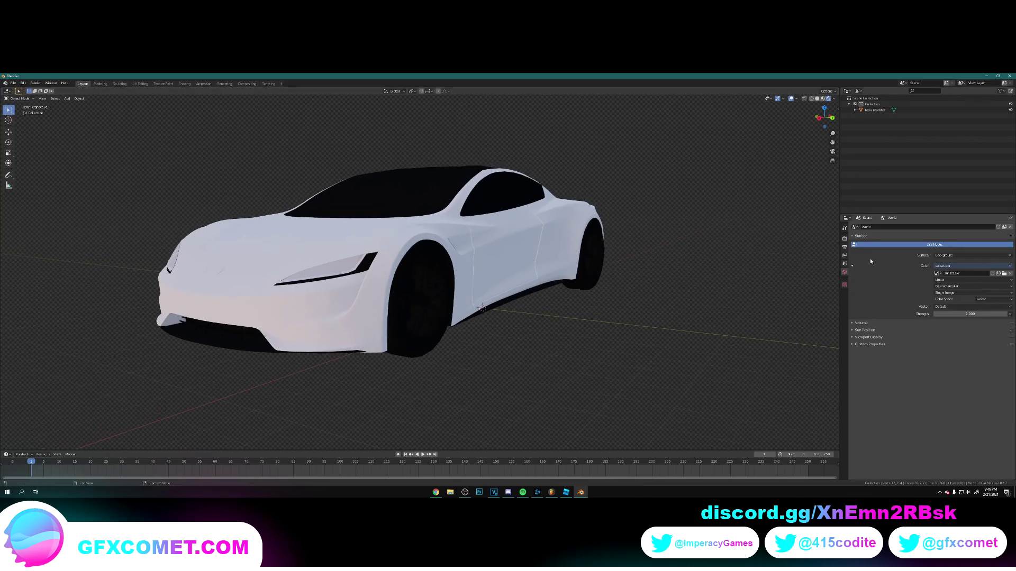
Enable Ambient Occlusion, Bloom and Screen Space Reflections in the render settings
left_click(844, 239)
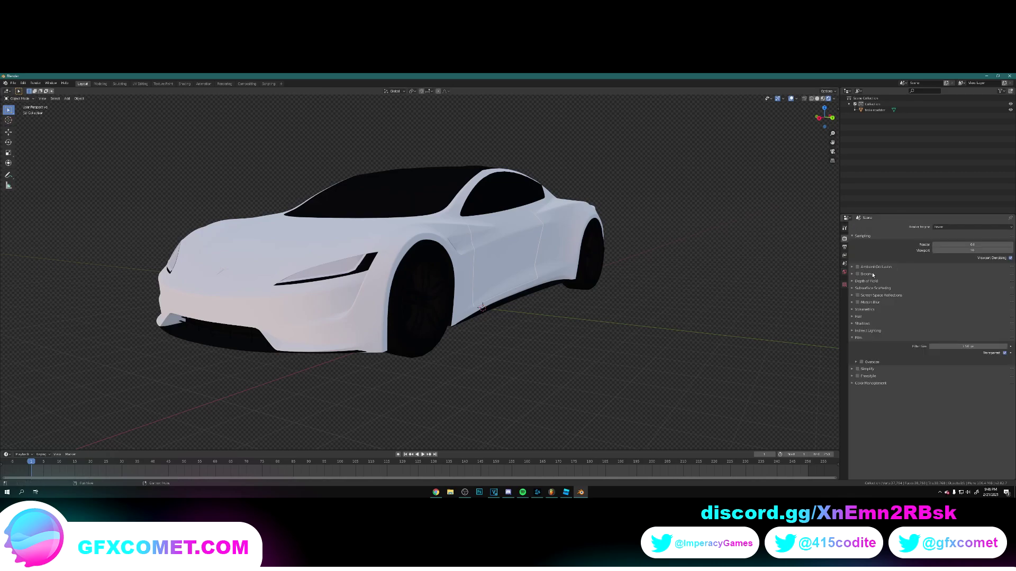
left_click(858, 267)
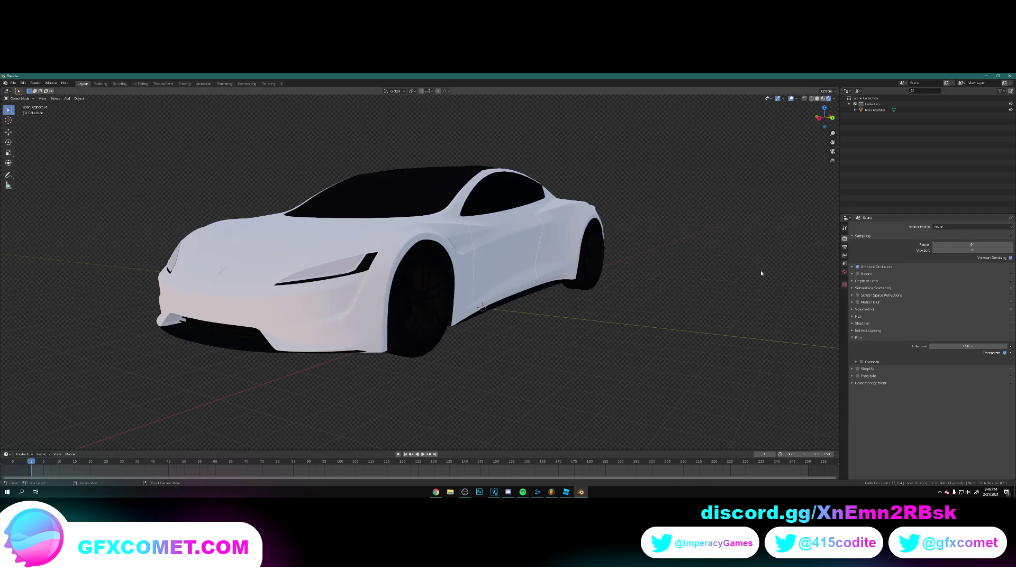
left_click(858, 274)
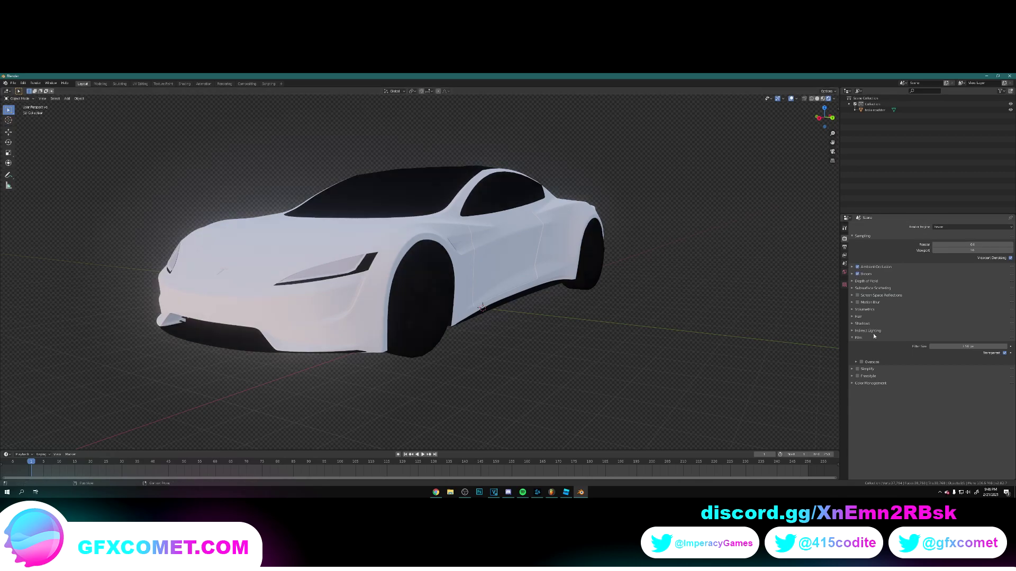
left_click(858, 296)
middle_click_drag(534, 290, 390, 266)
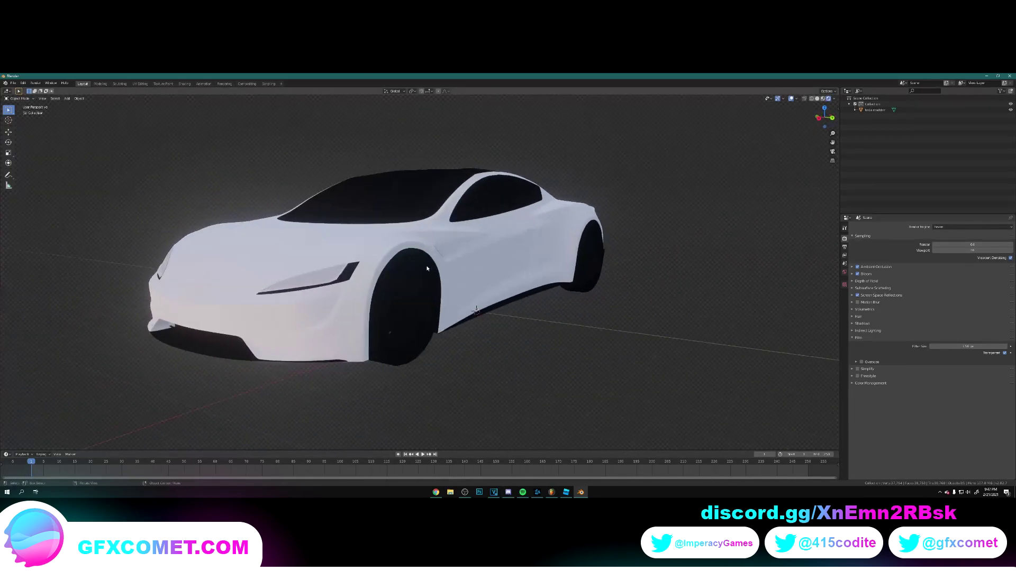
Pick a face on the car's front tyre in Edit Mode's face selection to activate its material, and return to Object Mode
left_click(388, 265)
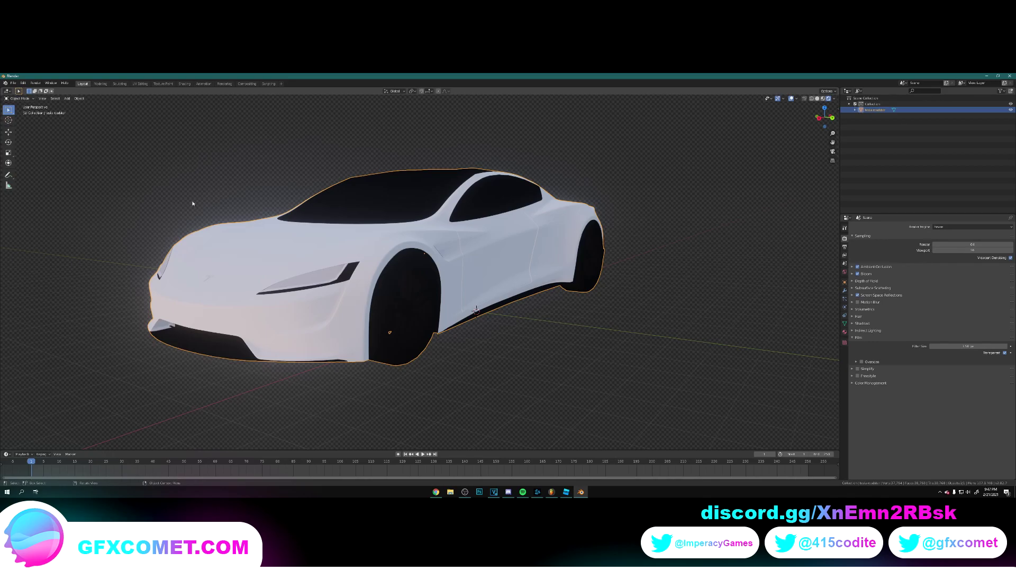
left_click(21, 99)
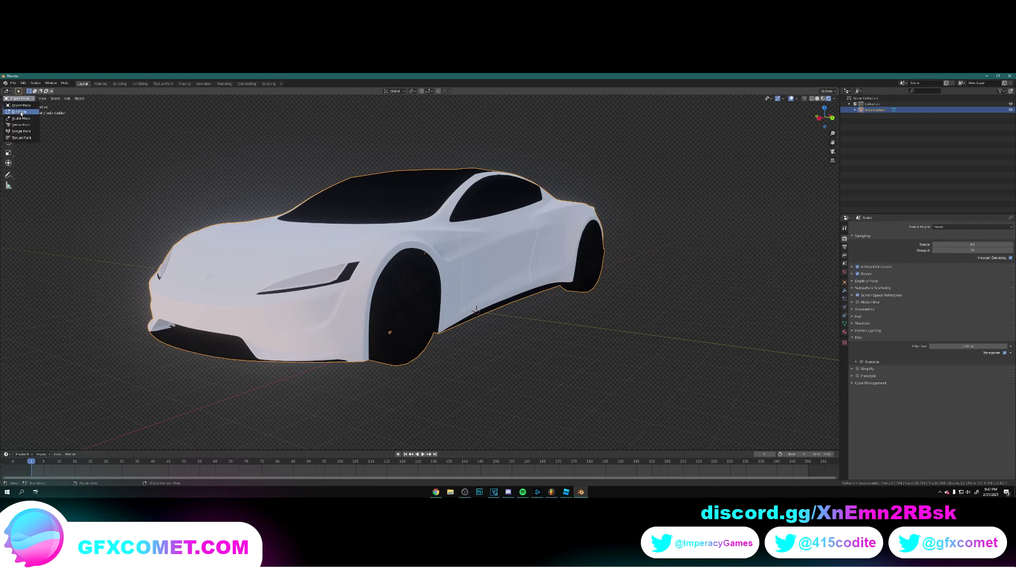
left_click(20, 112)
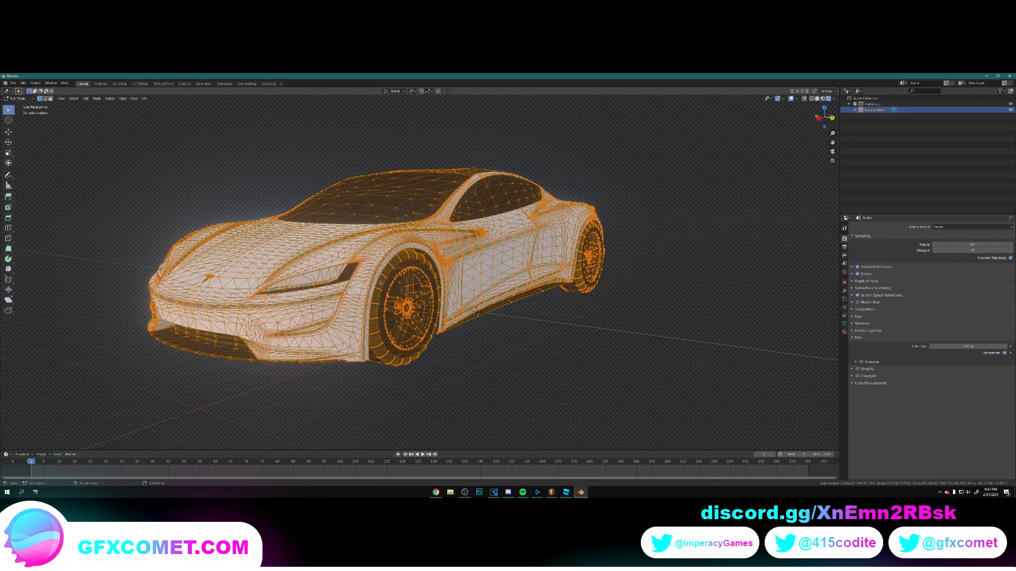
left_click(52, 101)
scroll(562, 350, "up", 3)
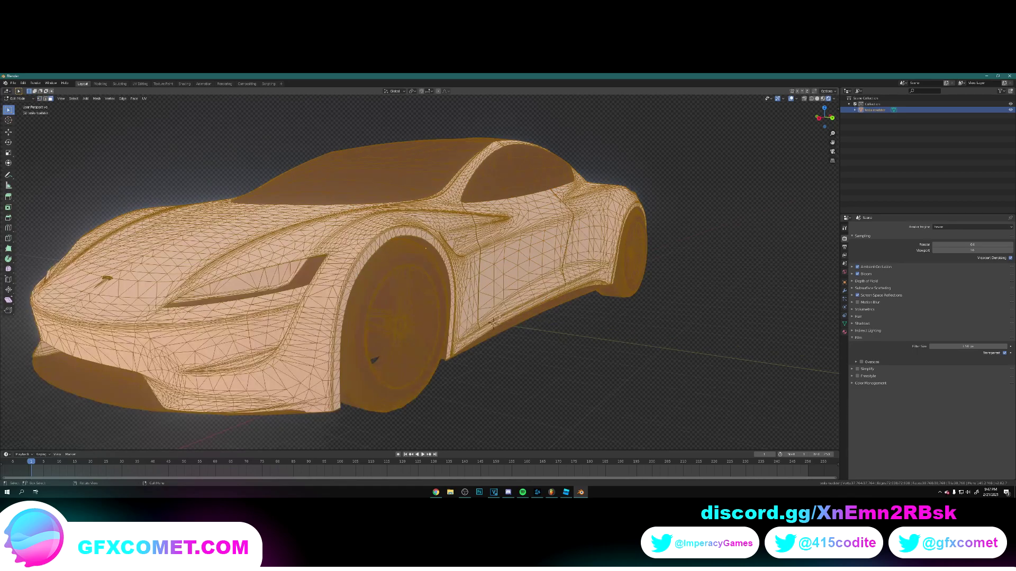
left_click(412, 261)
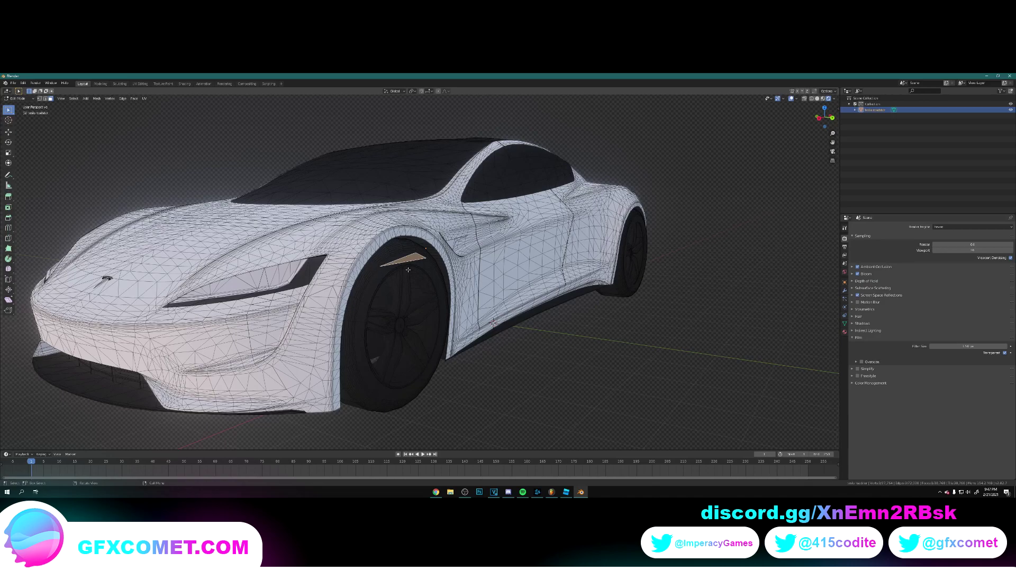
key("Tab")
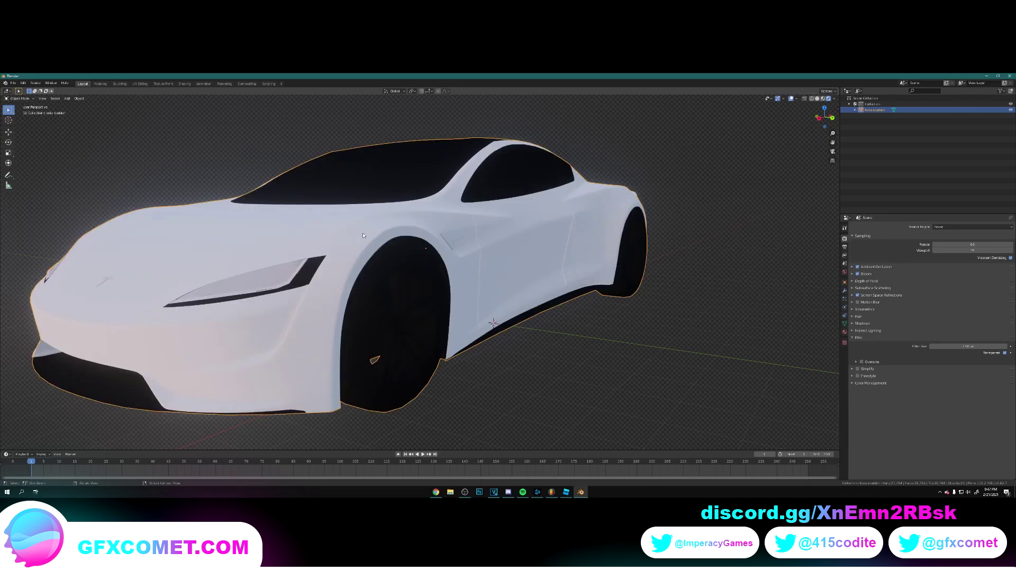
key("Tab")
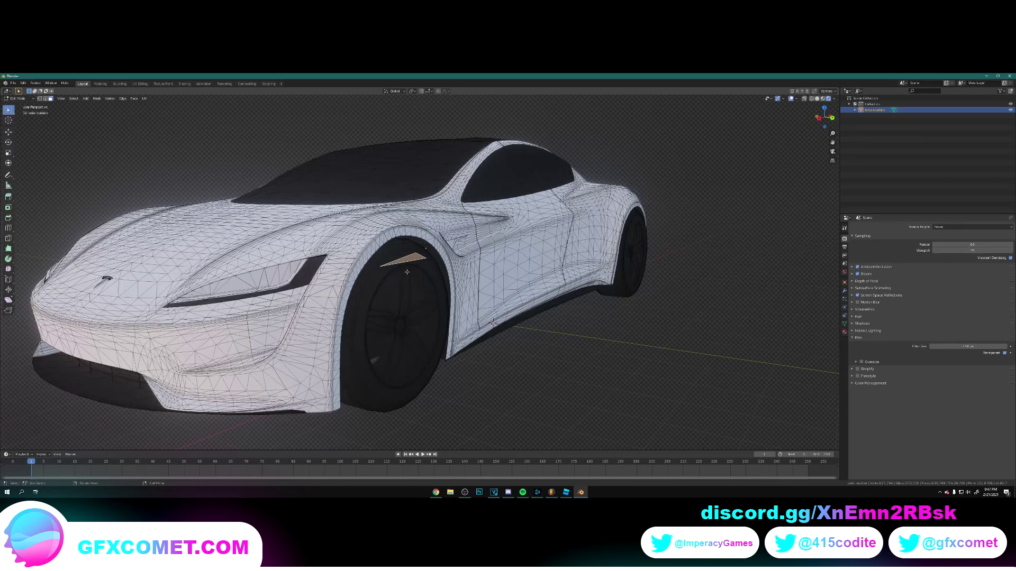
key("Tab")
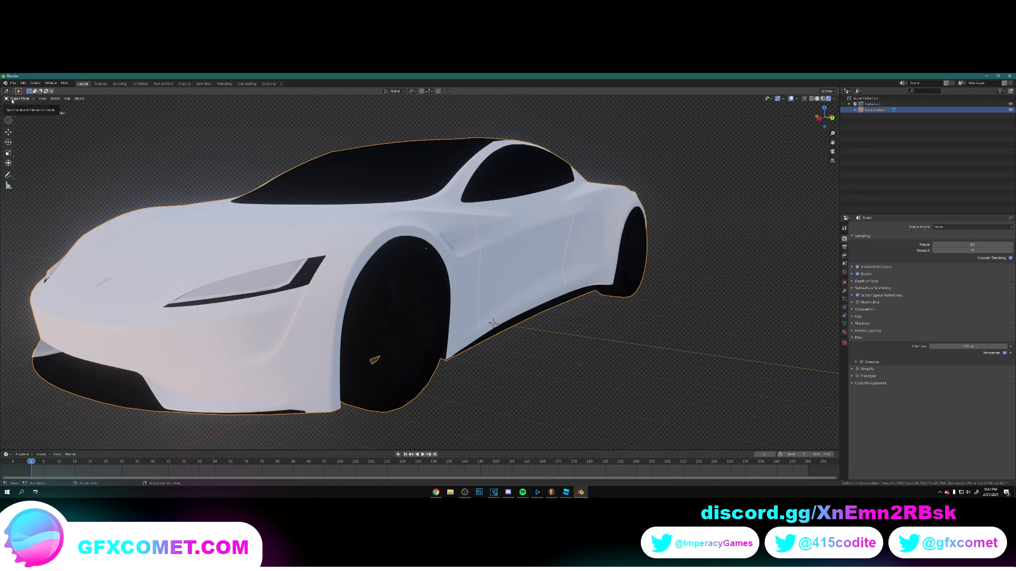
key("Tab")
key("Tab")
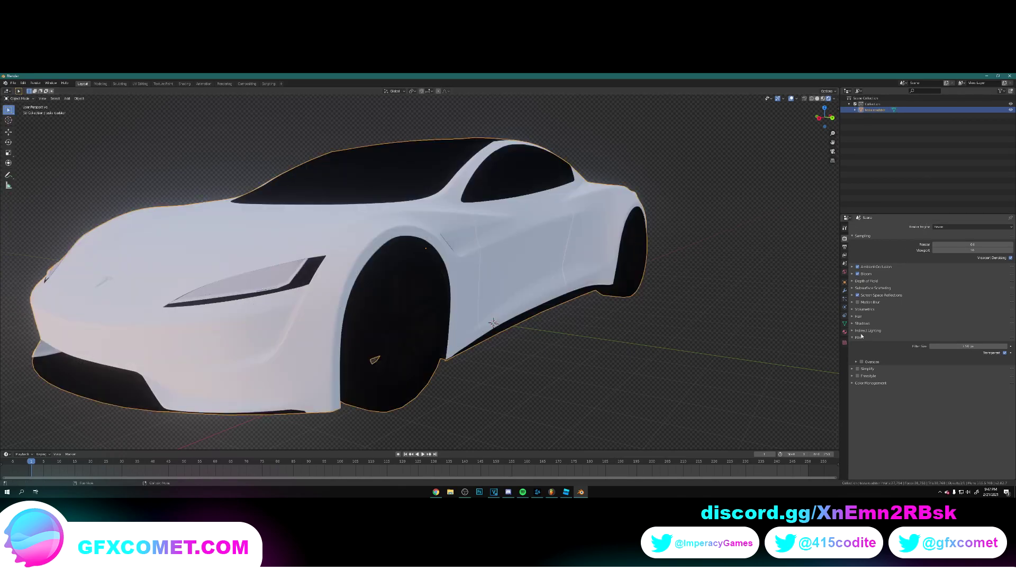
Set the tyre material's Metallic and Specular to about 0.8 and its Roughness to about 0.35
left_click(845, 331)
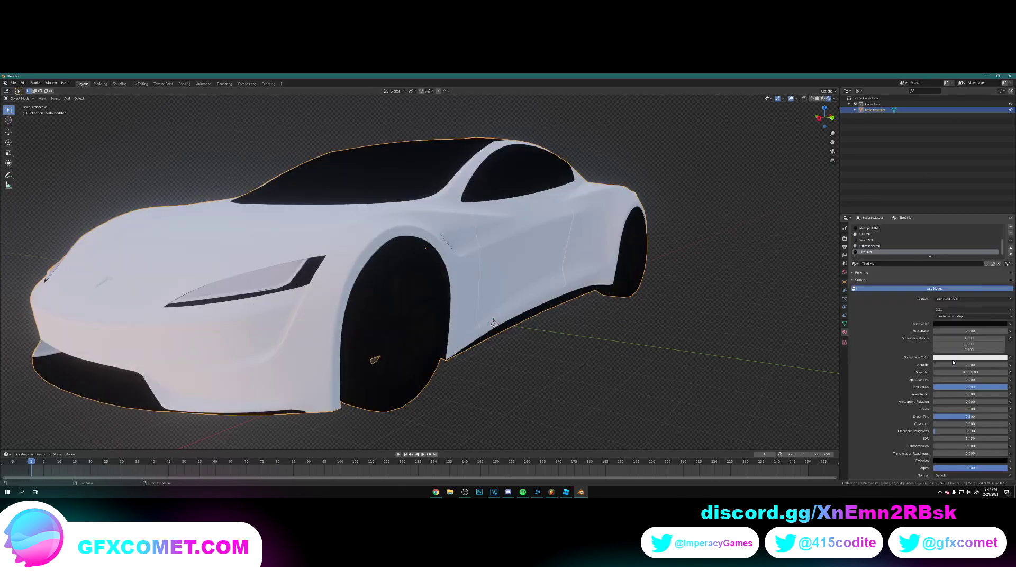
mouse_move(938, 365)
left_mouse_down()
mouse_move(989, 365)
mouse_move(952, 372)
mouse_move(966, 388)
mouse_move(943, 387)
mouse_move(959, 388)
left_mouse_up()
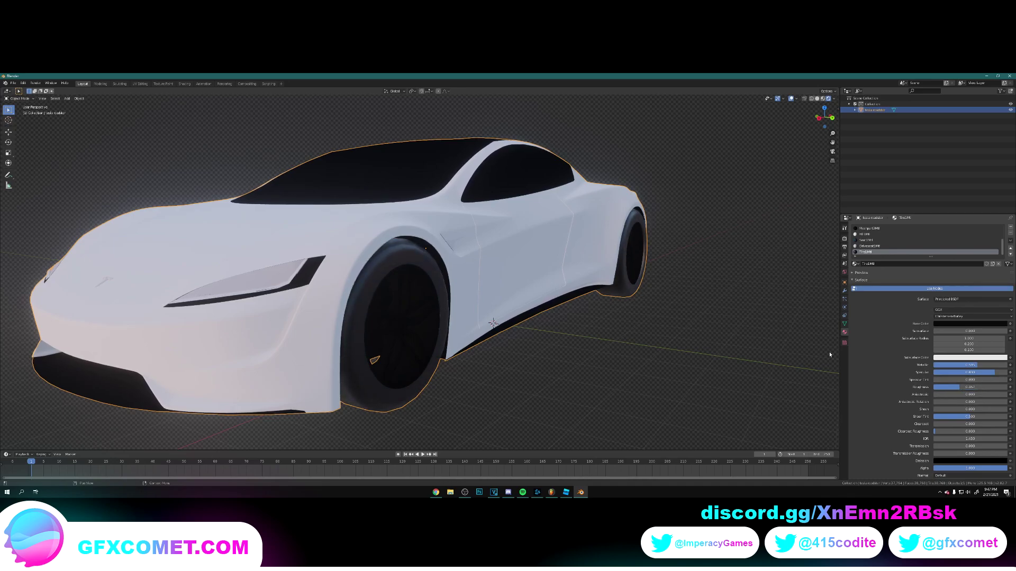
mouse_move(527, 295)
middle_mouse_down()
mouse_move(487, 288)
mouse_move(509, 295)
middle_mouse_up()
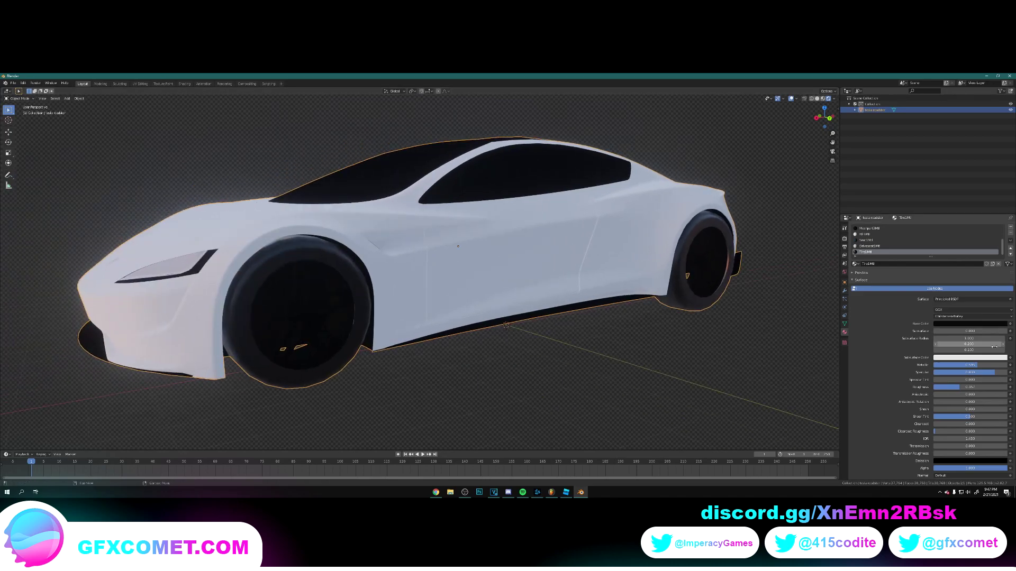
left_click_drag(976, 365, 994, 365)
Activate the wheel rim's material from one of its faces and set Metallic to about 0.2, Specular to about 0.55 and Roughness to about 0.2
key("Tab")
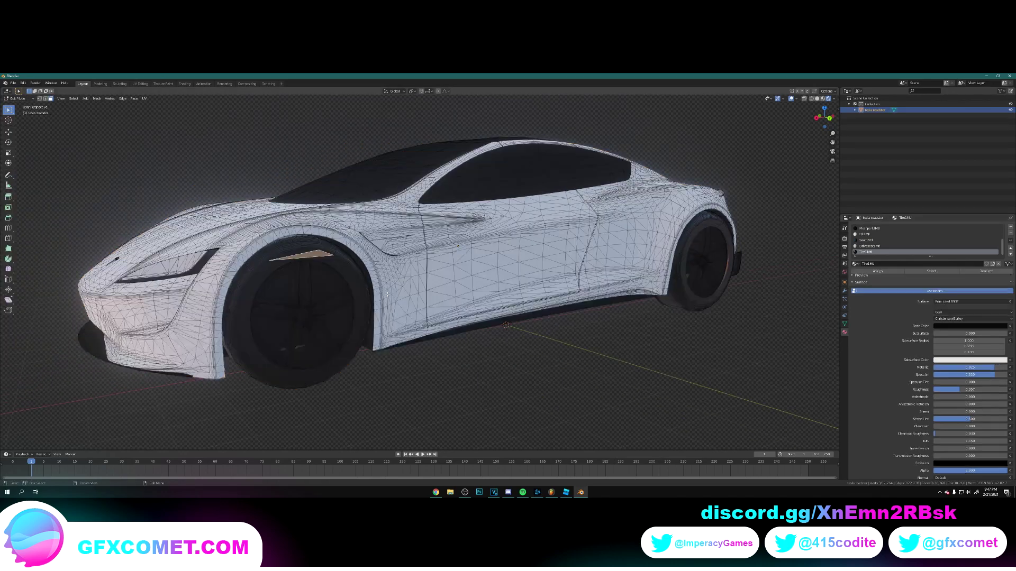
left_click(295, 289)
scroll(296, 289, "up", 6)
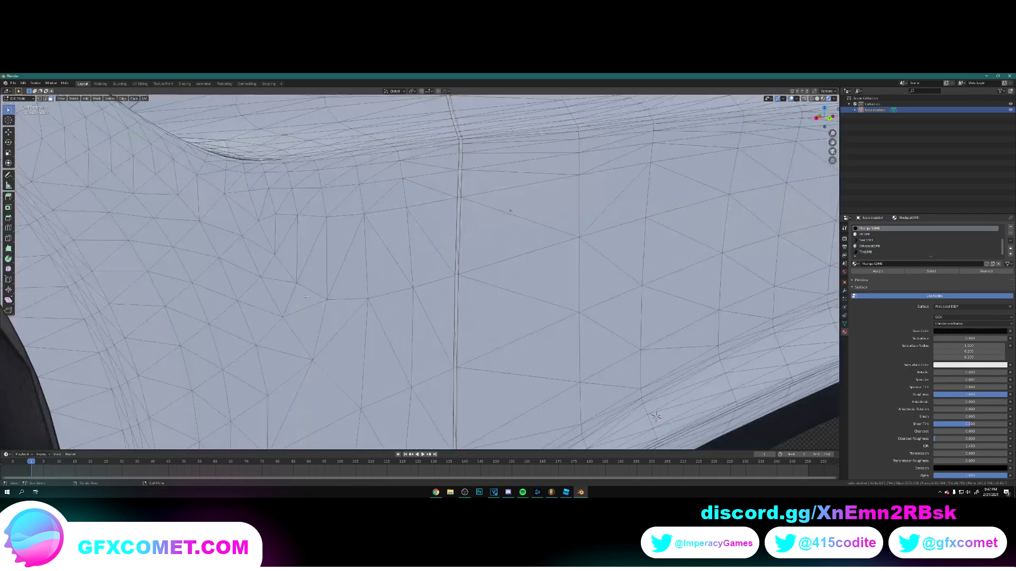
scroll(295, 289, "down", 4)
middle_click_drag(251, 278, 295, 270, "shift")
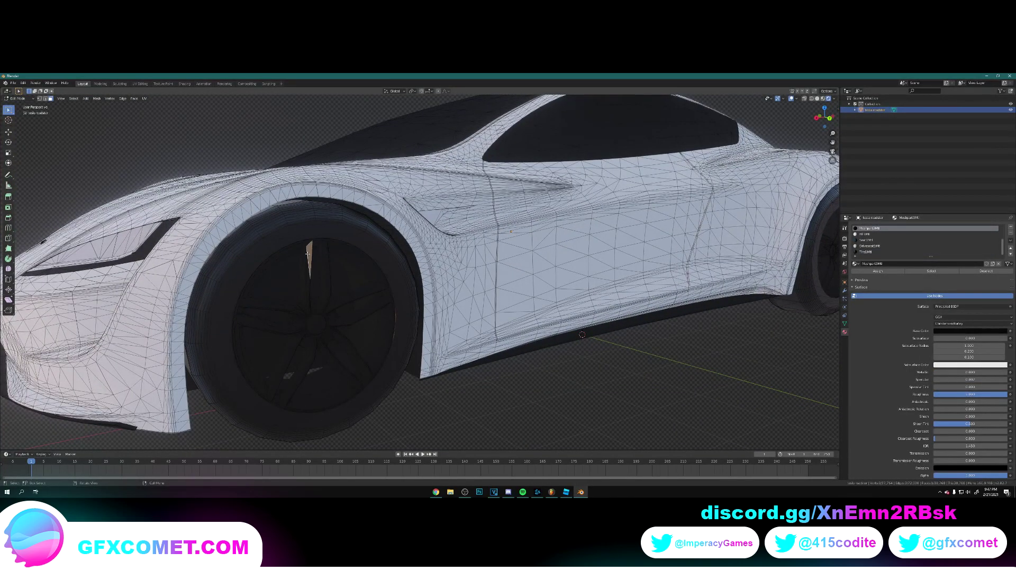
key("Tab")
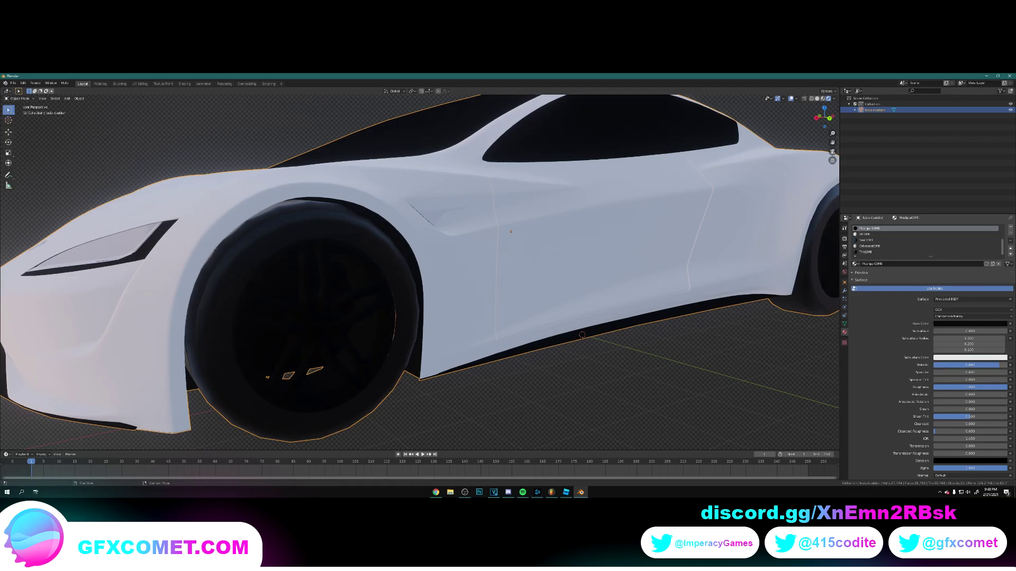
left_click_drag(934, 373, 914, 388)
left_click_drag(984, 366, 948, 366)
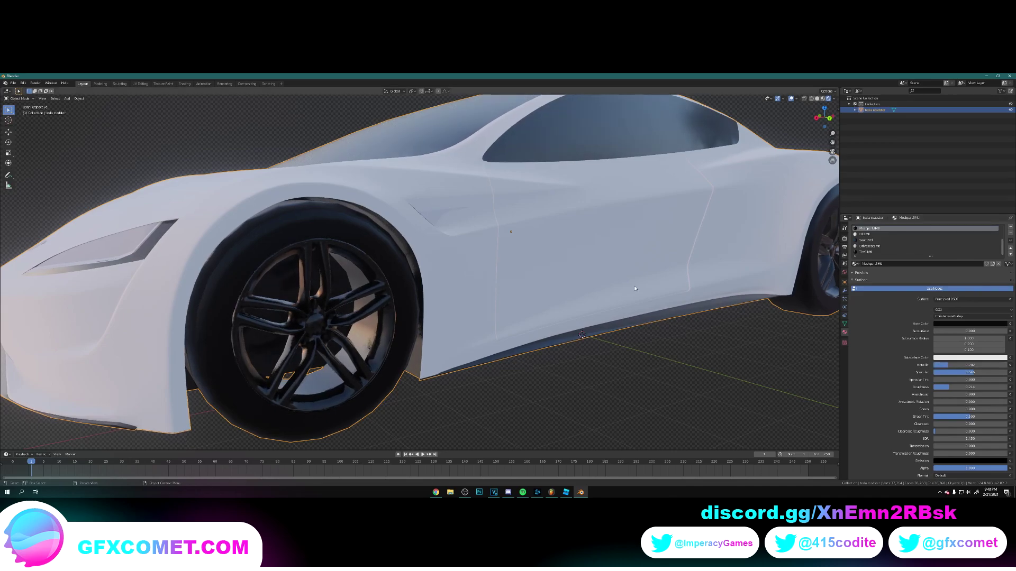
Pick a face on the car's headlight lens in Edit Mode to activate its material, and return to Object Mode
scroll(545, 269, "down", 5)
middle_click_drag(545, 270, 476, 259)
scroll(560, 275, "up", 5)
key("Tab")
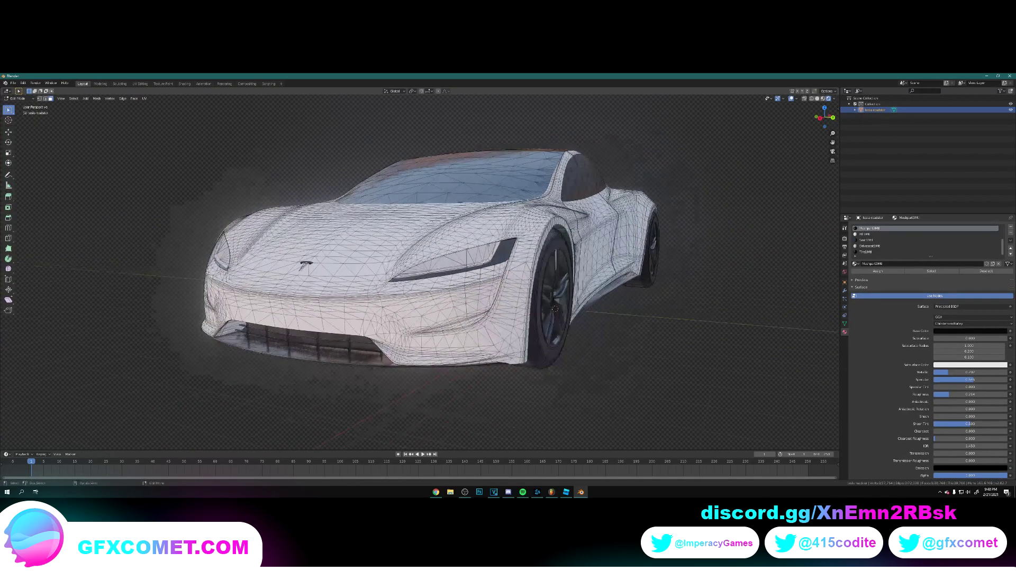
scroll(473, 256, "up", 4)
left_click(464, 258)
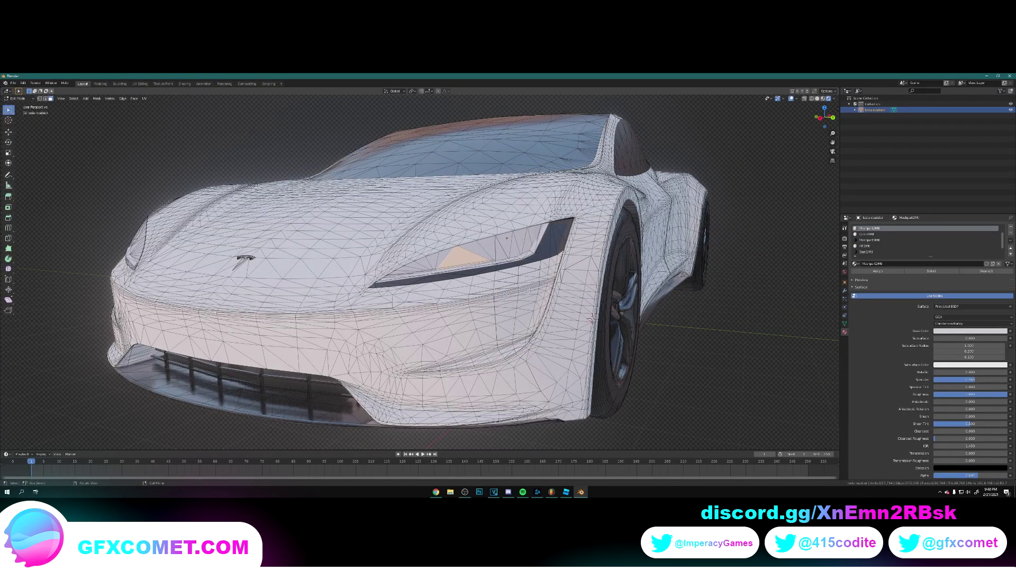
key("Tab")
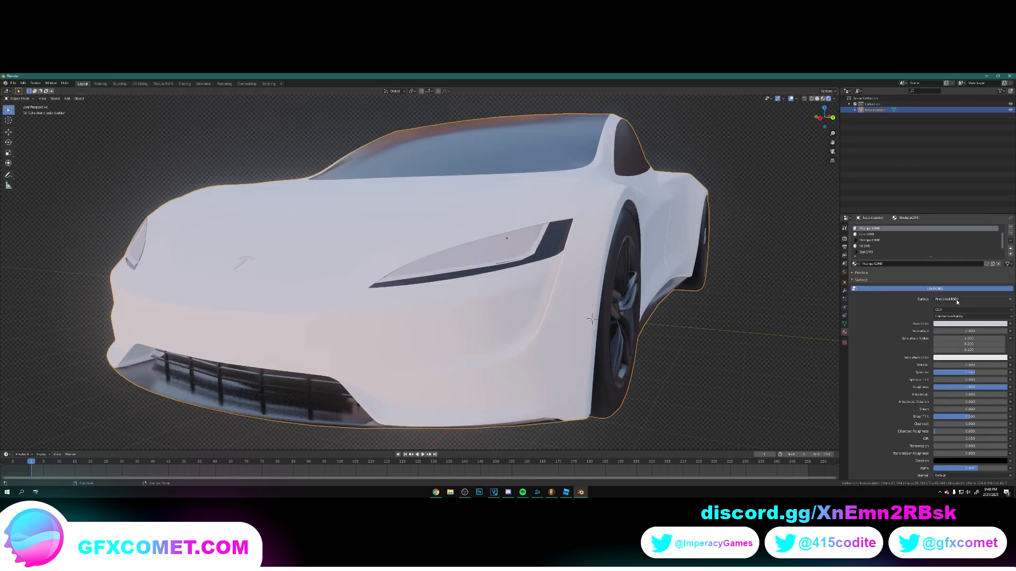
Switch the headlight material's surface shader to Emission and raise its Strength for a bright white glow
left_click(957, 300)
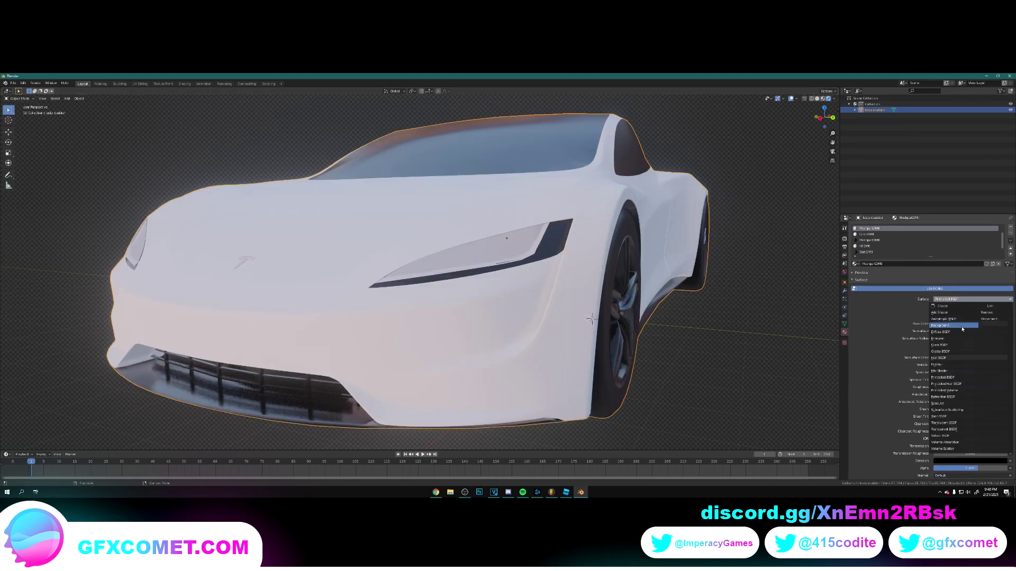
left_click(951, 339)
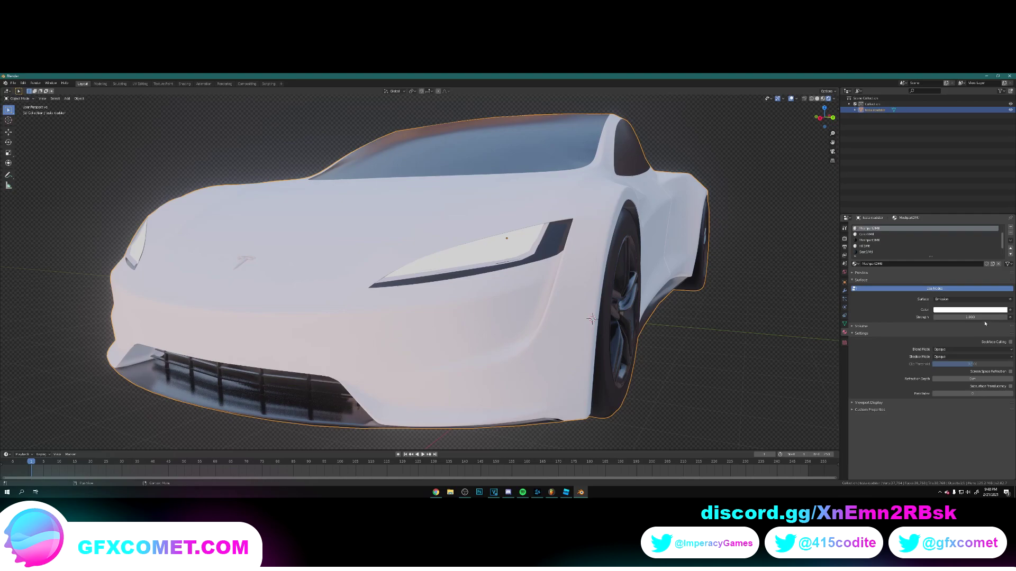
left_click_drag(984, 318, 1014, 317)
scroll(591, 302, "down", 2)
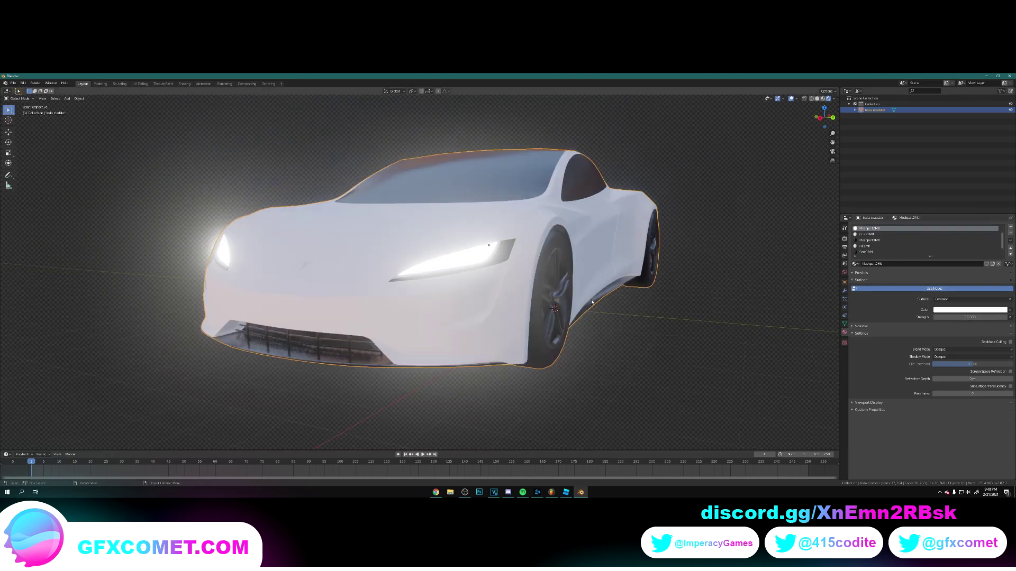
middle_click_drag(592, 302, 455, 266)
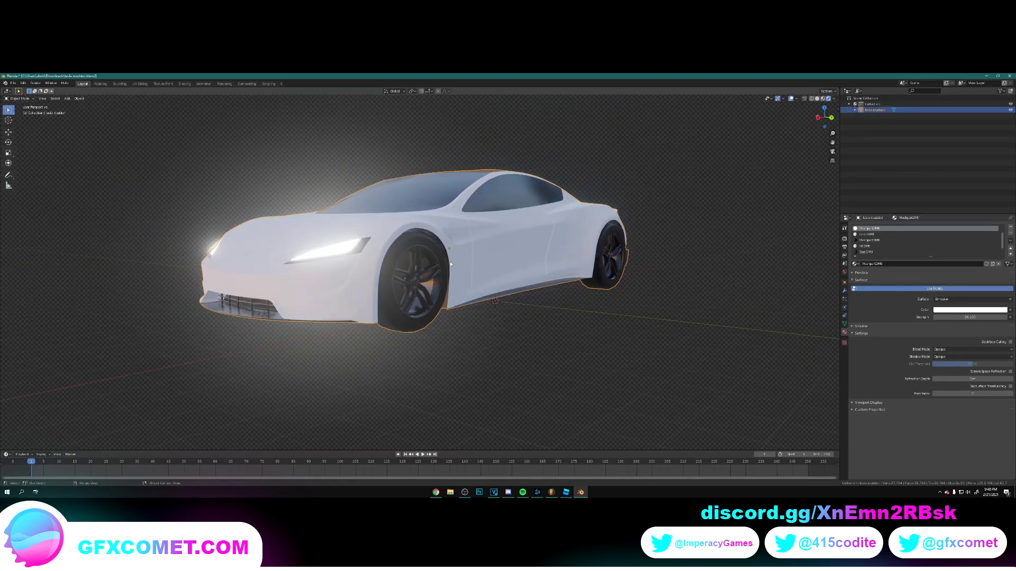
Try a near-black Base Color on the car body's material and undo the change
key("Tab")
left_click(868, 234)
key("Tab")
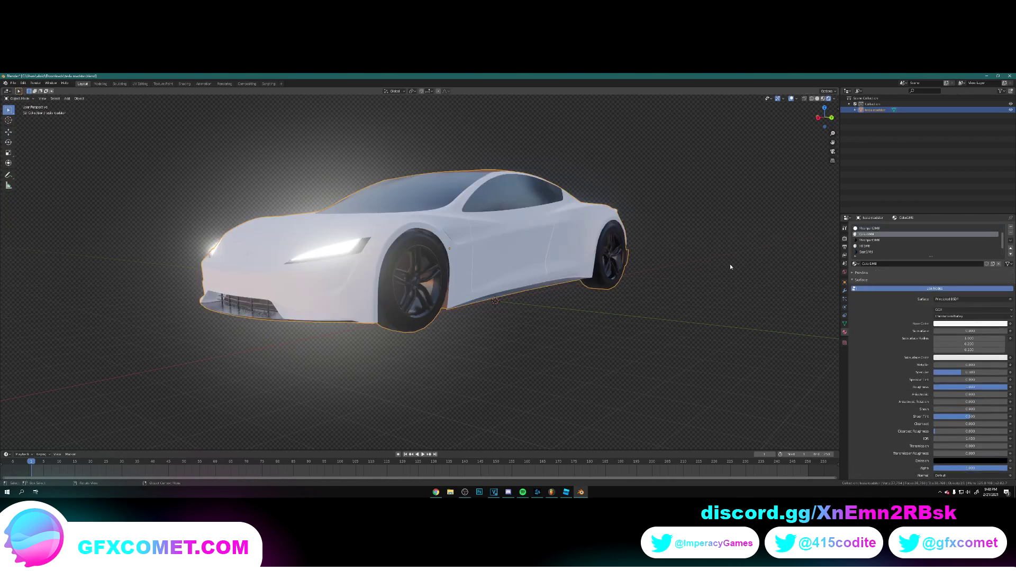
left_click(979, 325)
mouse_move(987, 251)
left_mouse_down()
mouse_move(968, 272)
mouse_move(977, 261)
mouse_move(1002, 282)
left_mouse_up()
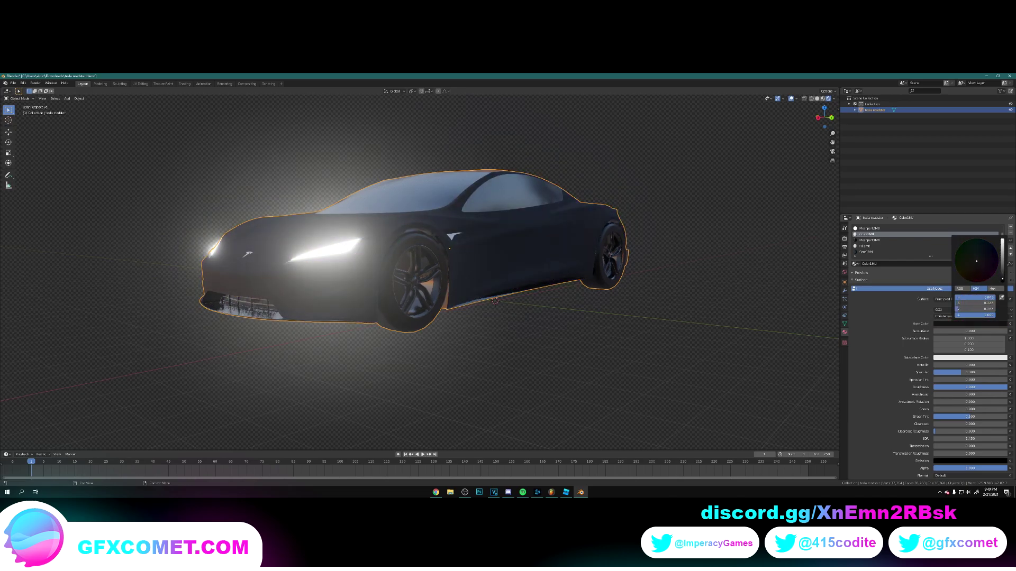
mouse_move(521, 254)
middle_mouse_down()
mouse_move(492, 252)
mouse_move(516, 254)
middle_mouse_up()
key("ctrl+z")
Pick a windshield face in Edit Mode to activate the window material, and return to Object Mode
key("Tab")
left_click(539, 226)
key("Tab")
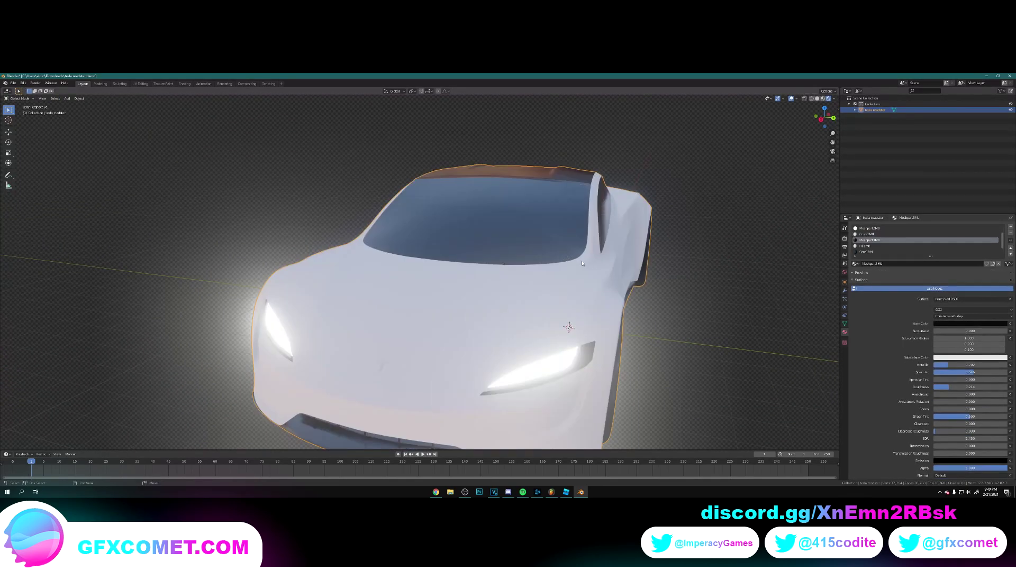
middle_click_drag(582, 263, 463, 257)
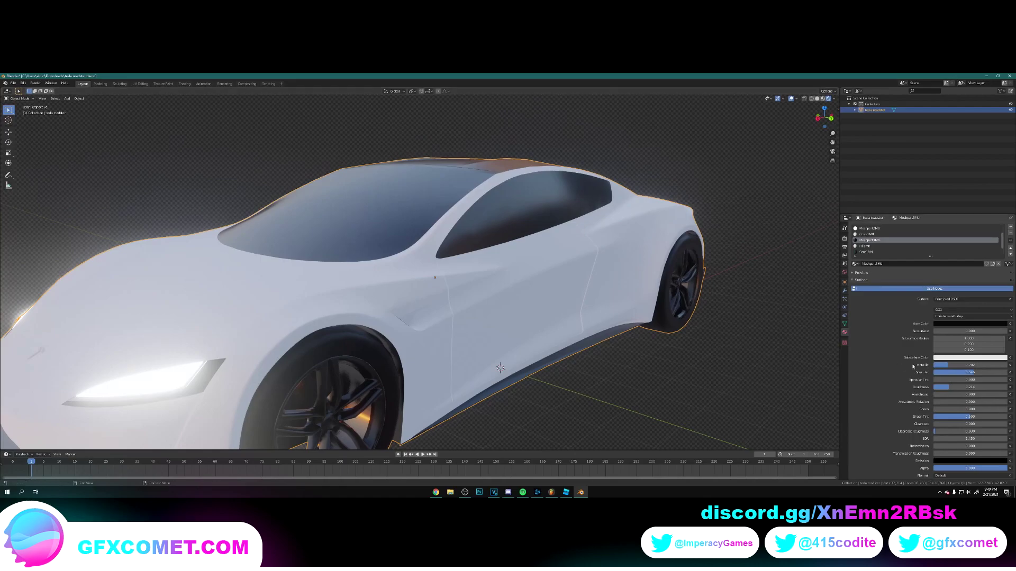
Try a much higher Metallic value on the window material and undo the change
mouse_move(954, 366)
left_mouse_down()
mouse_move(939, 365)
mouse_move(1005, 365)
left_mouse_up()
middle_click_drag(437, 283, 429, 320)
key("ctrl+z")
Select all faces that use the windshield's material in Edit Mode
key("Tab")
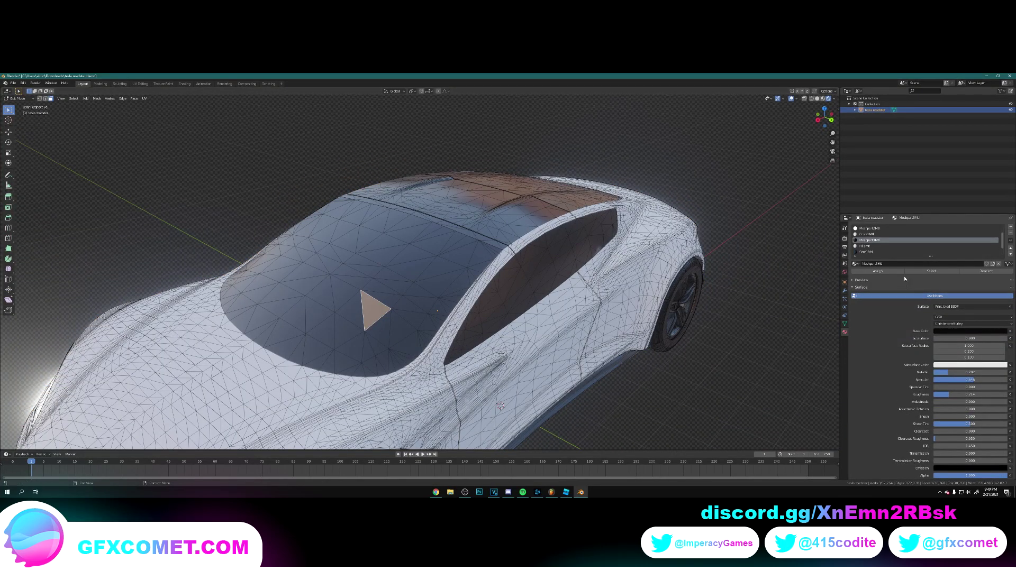
left_click(932, 272)
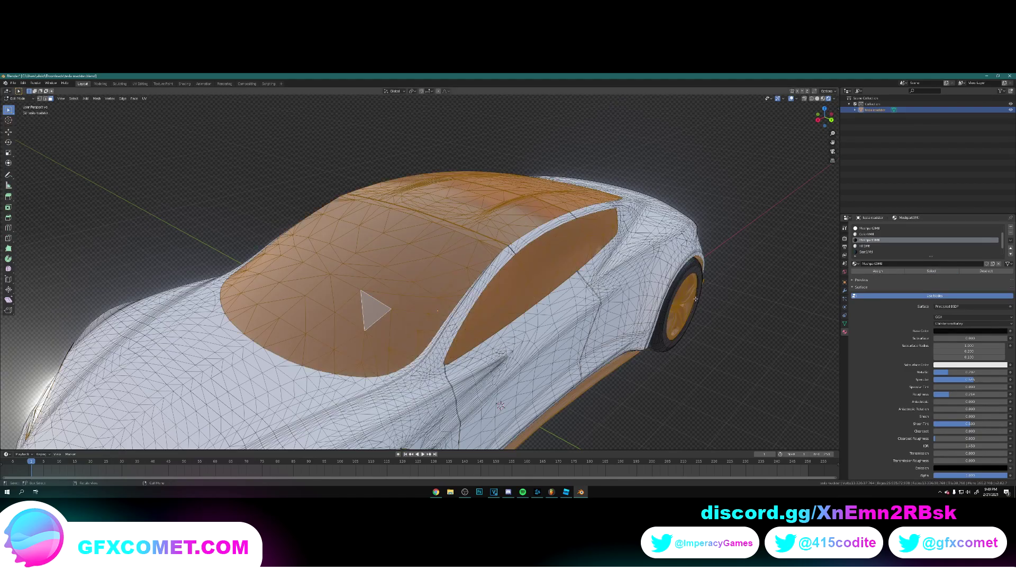
middle_click_drag(497, 366, 524, 280)
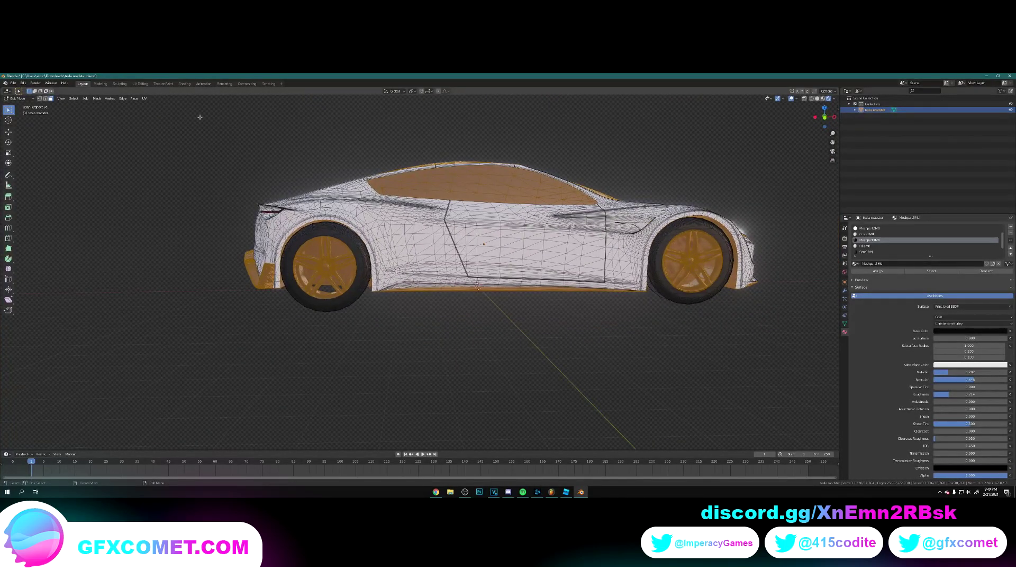
Try to box-deselect the wheel, bumper and sill faces below the windows from an orthographic side view
middle_click_drag(275, 196, 399, 242)
left_click(825, 117)
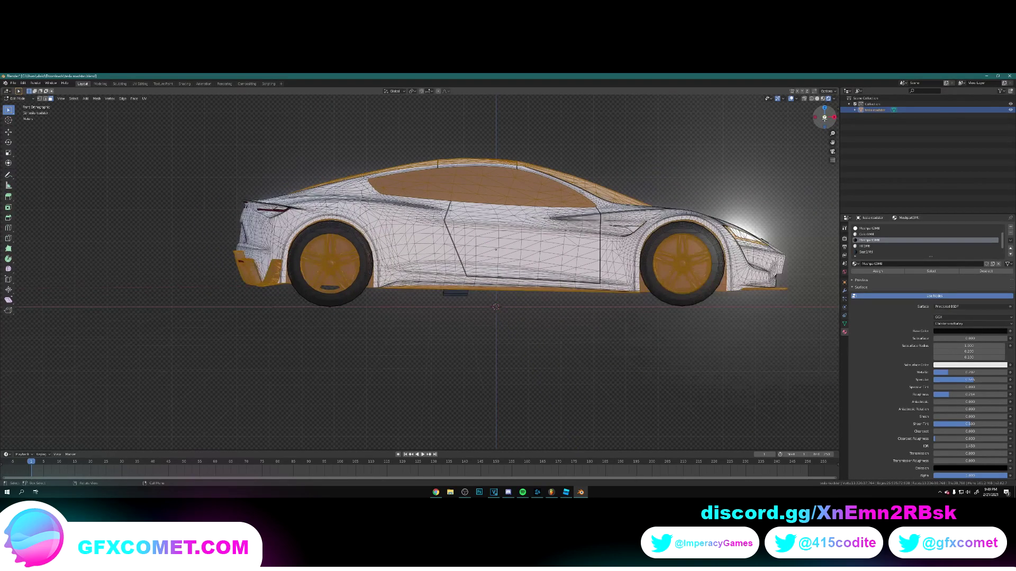
key("b")
left_click_drag(194, 350, 476, 303)
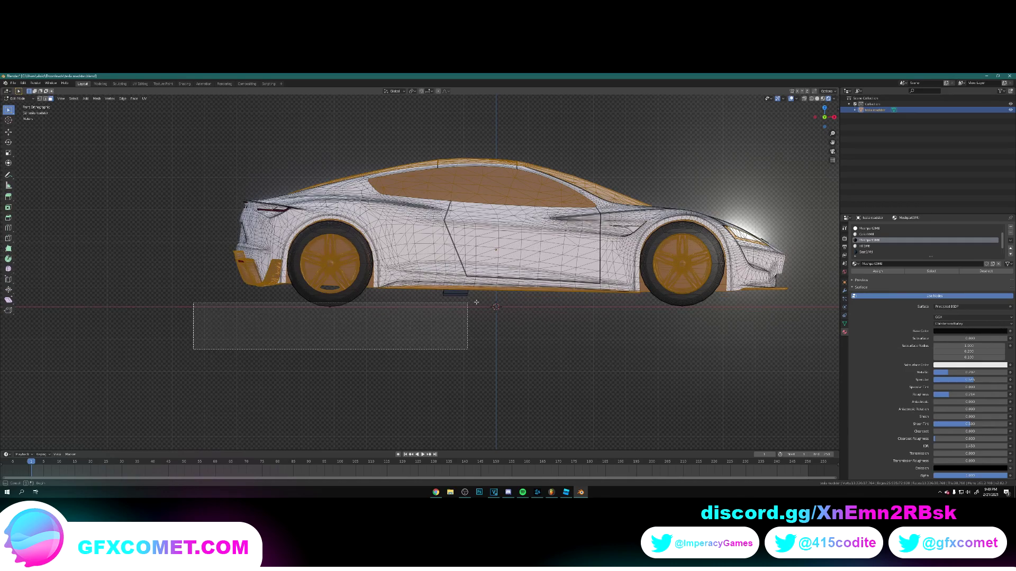
middle_click_drag(476, 302, 819, 242)
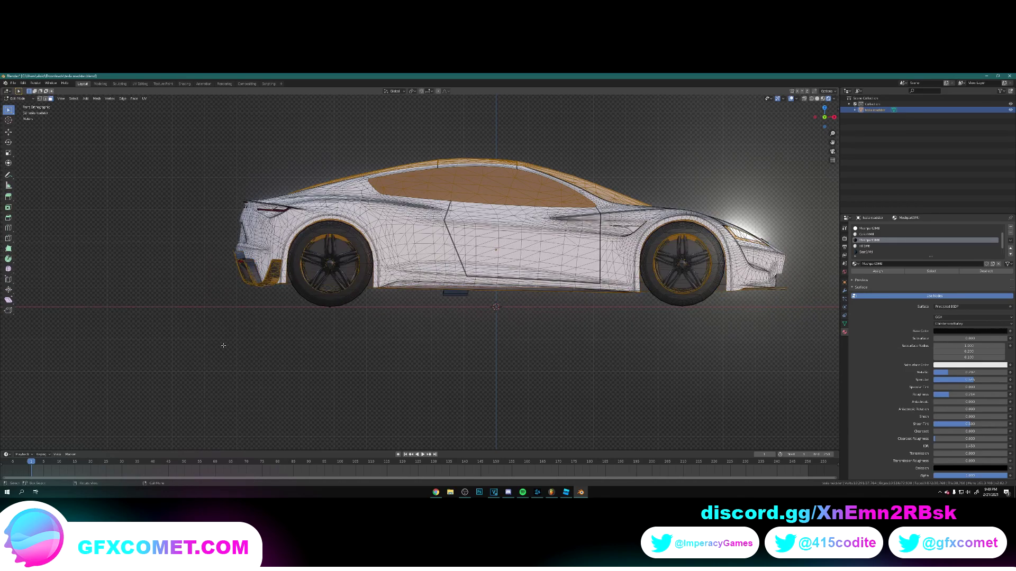
left_click_drag(197, 349, 836, 216)
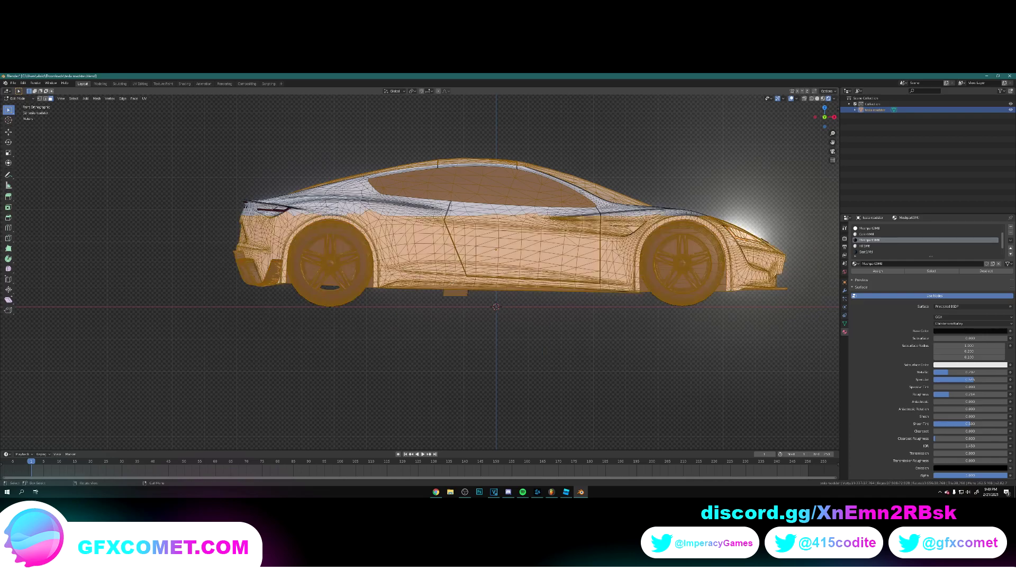
key("ctrl+z")
middle_click_drag(451, 283, 385, 287)
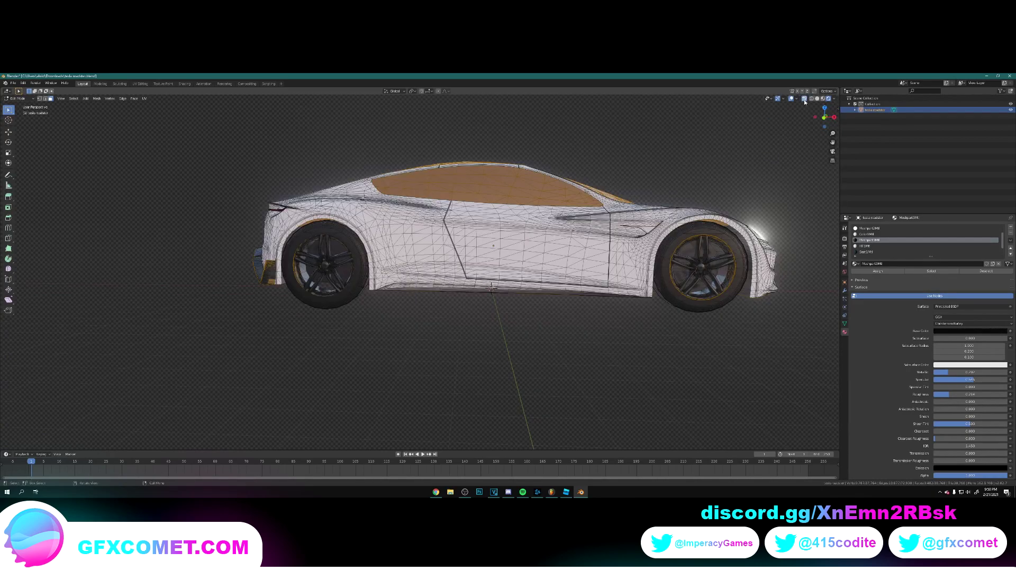
Deselect all faces below the window line with X-ray enabled, keeping only the windshield, side windows and roof selected
key("alt+z")
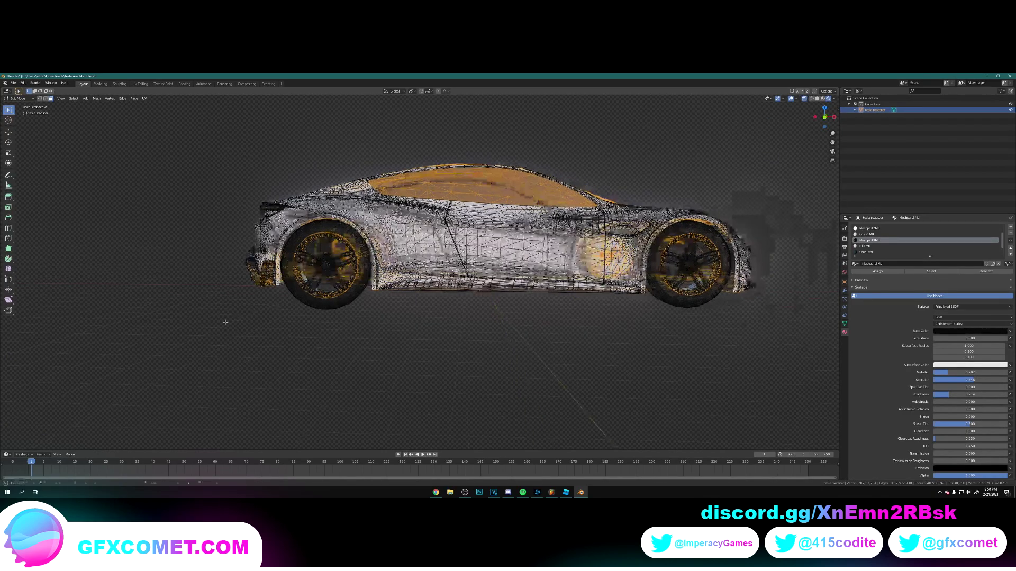
left_click_drag(226, 322, 769, 238, "ctrl")
left_click_drag(217, 353, 795, 217)
middle_click_drag(651, 233, 403, 123)
key("Tab")
key("Tab")
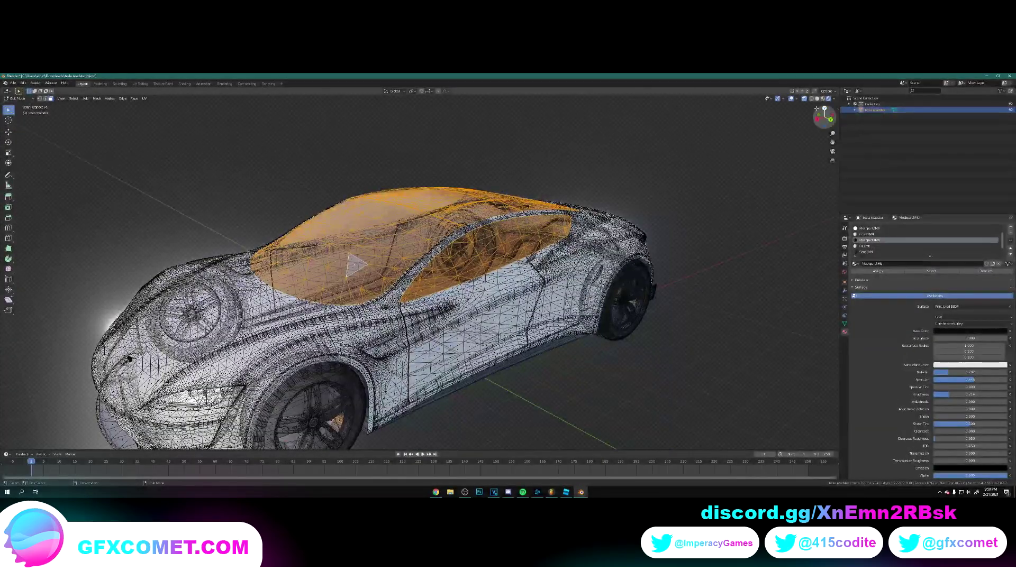
scroll(484, 247, "up", 2)
Separate the selected window and roof faces into their own object
right_click(485, 246)
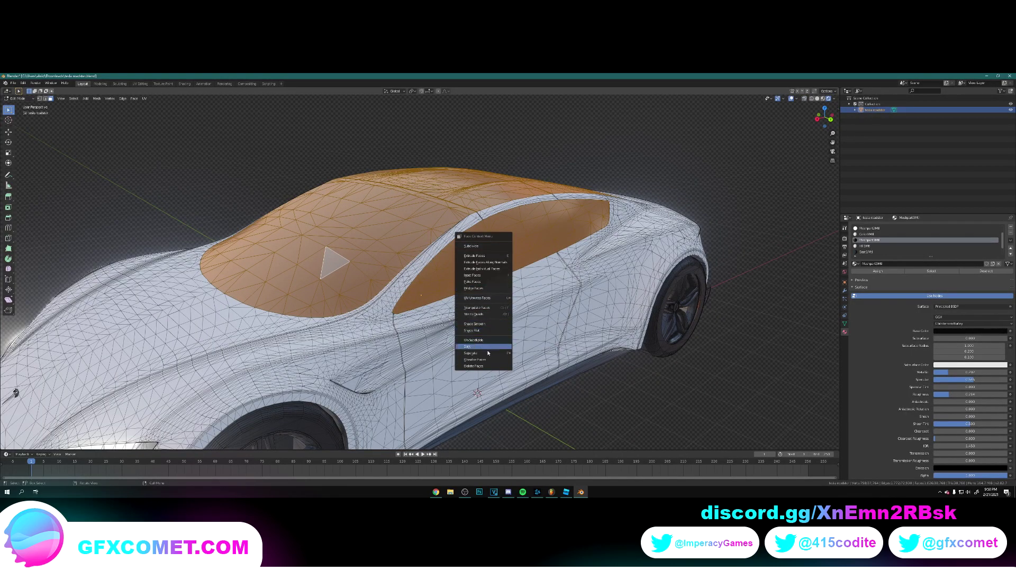
mouse_move(488, 353)
mouse_move(492, 352)
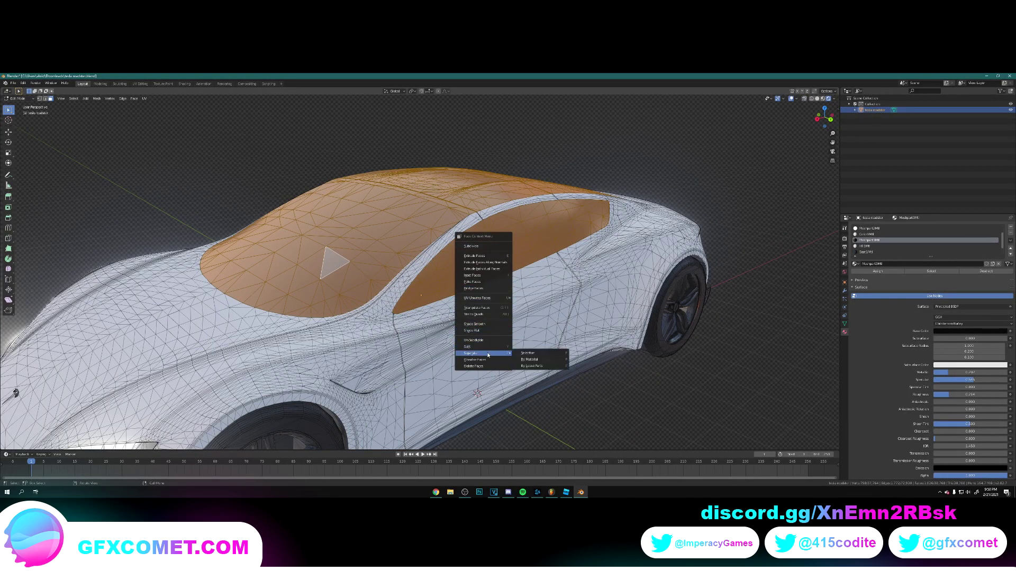
left_click(529, 354)
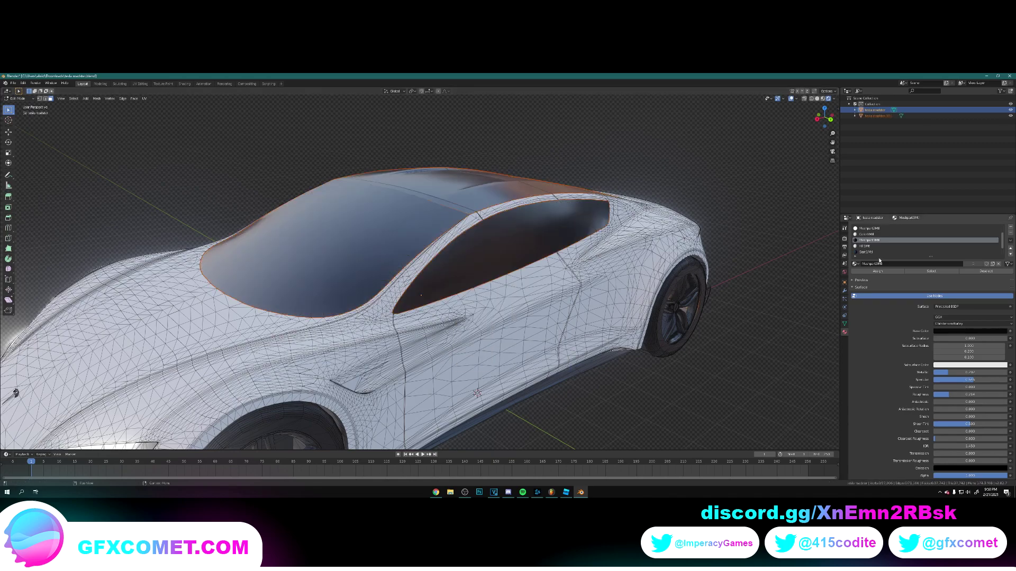
Try a higher Metallic on the car's shared dark material, and undo back to before the window separation
left_click(932, 271)
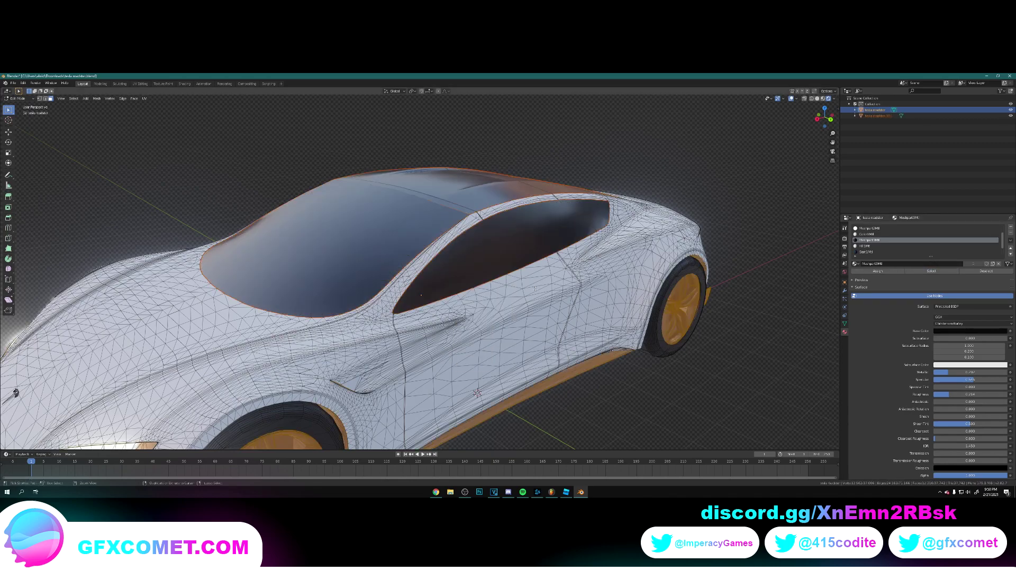
key("alt+a")
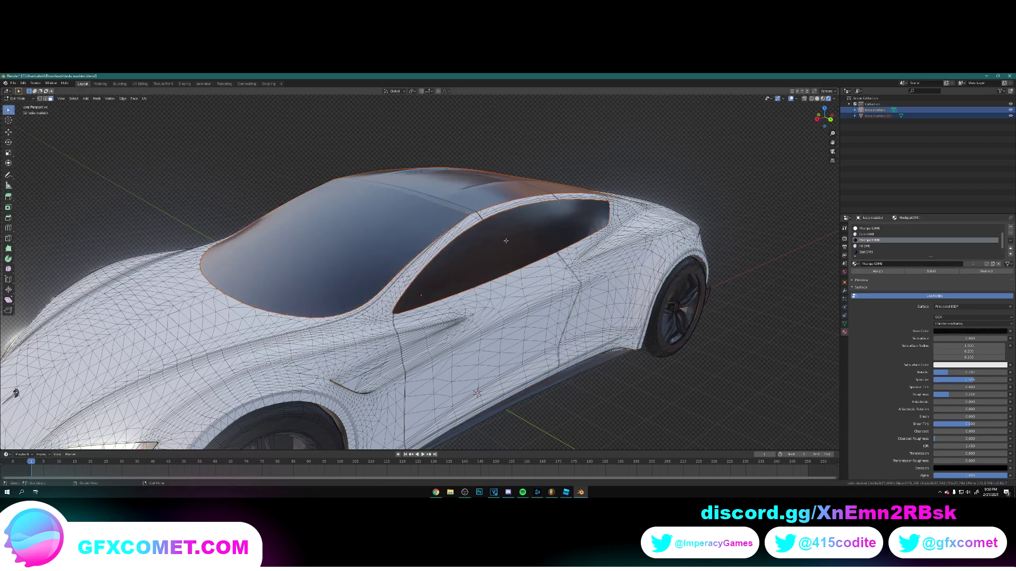
left_click(878, 110)
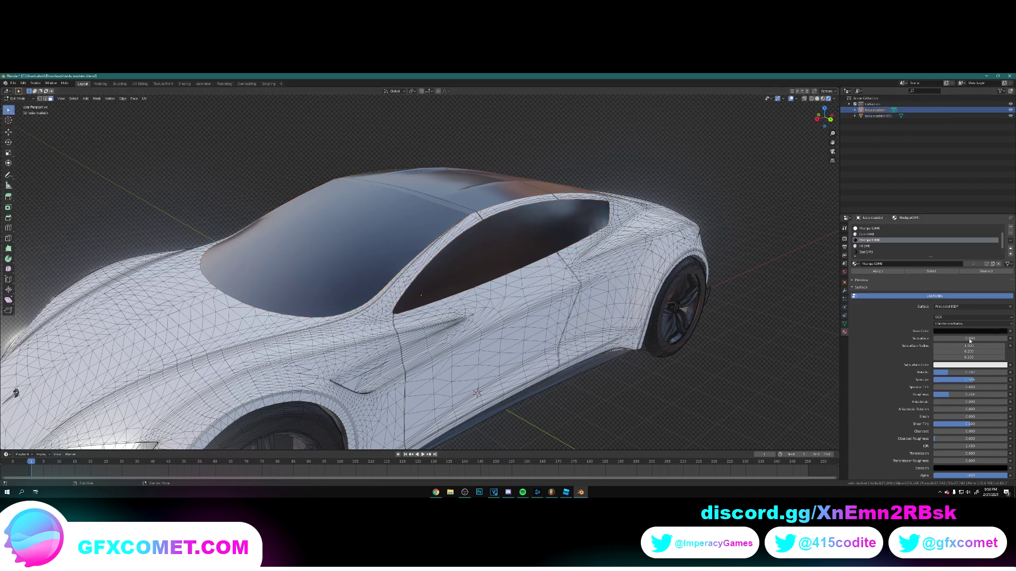
left_click_drag(959, 373, 935, 372)
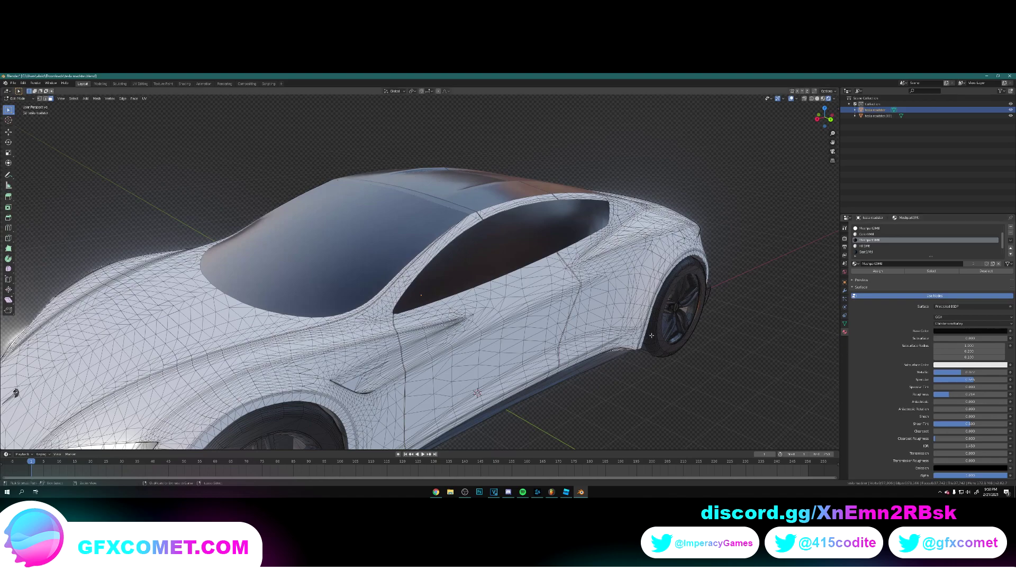
key("ctrl+z")
key("ctrl+z")
key("ctrl+z")
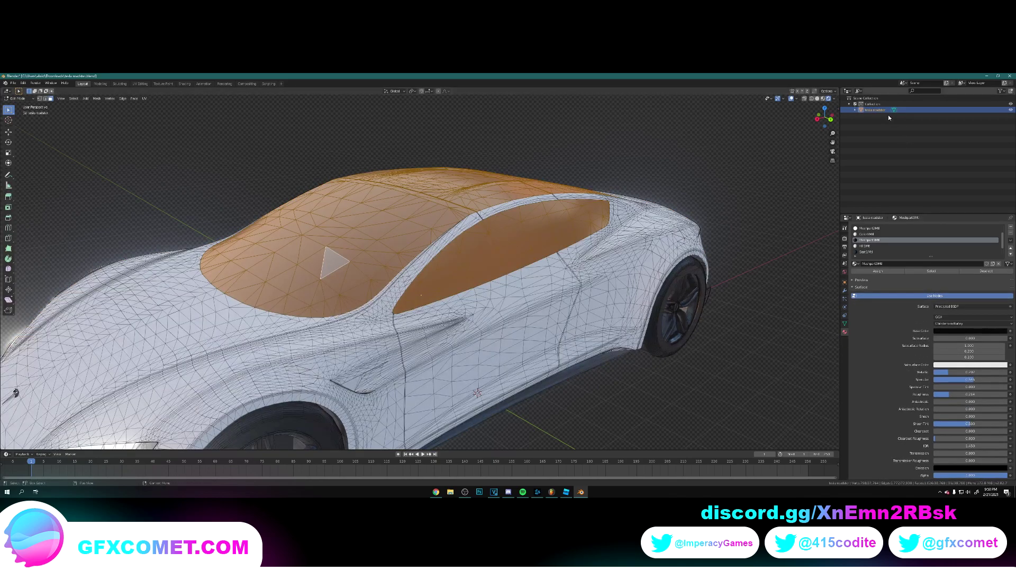
Redo the window separation, move the separated window and roof object above the car, and undo both the move and the separation
key("ctrl+shift+z")
left_click(879, 117)
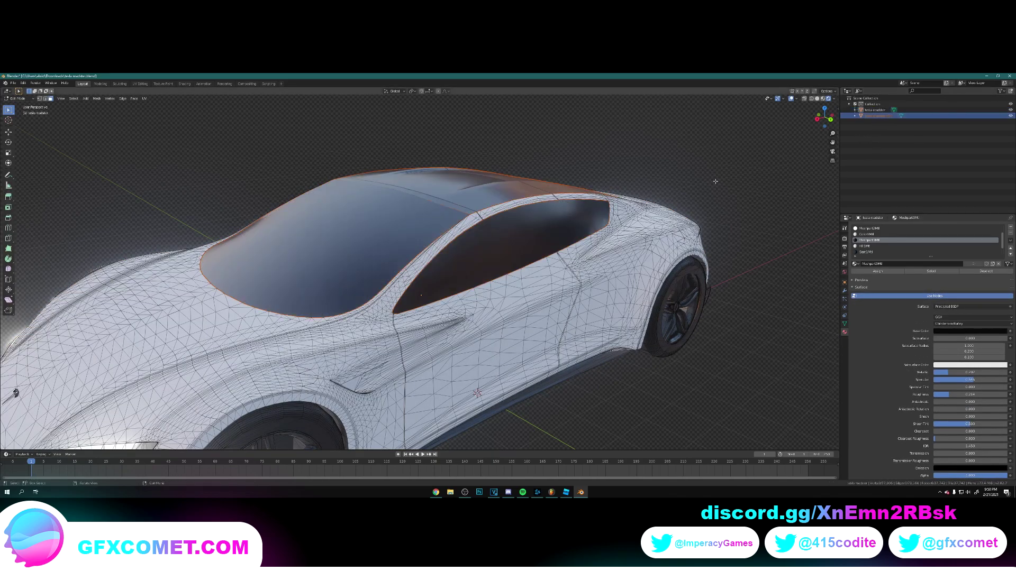
key("Tab")
key("g")
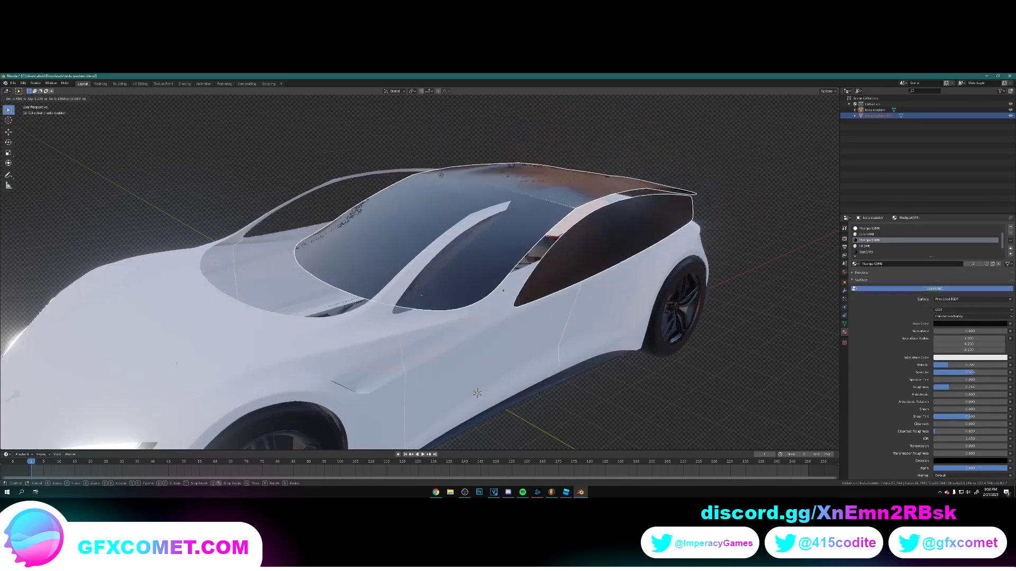
left_click(327, 152)
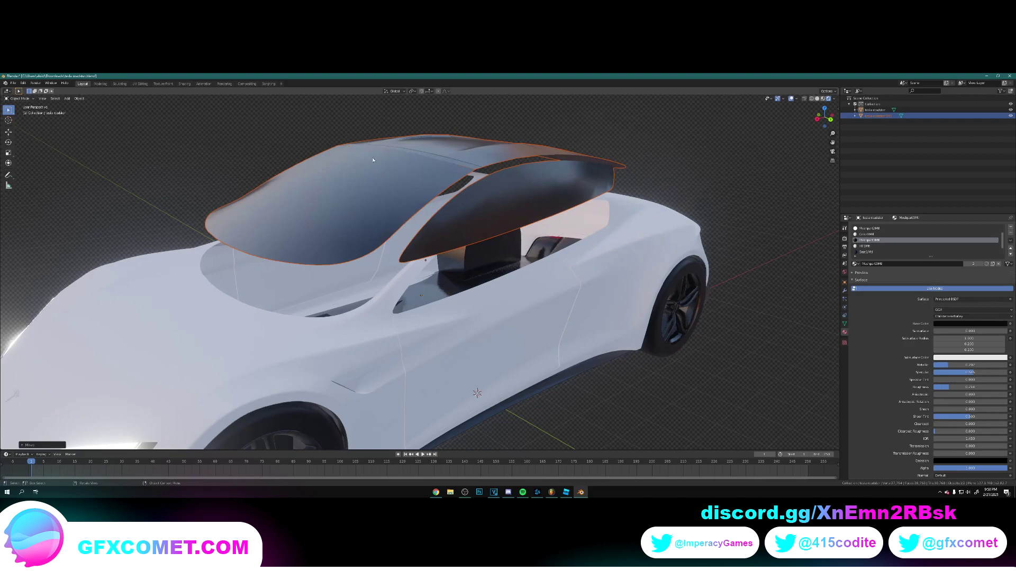
key("ctrl+z")
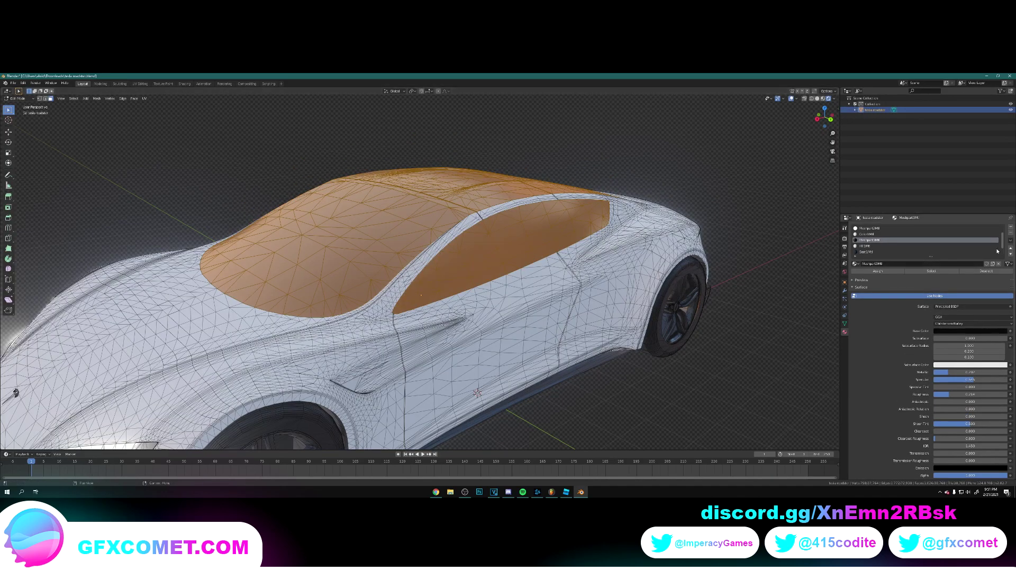
Add a material slot with a new material and assign it to the selected window and roof faces
left_click(1010, 230)
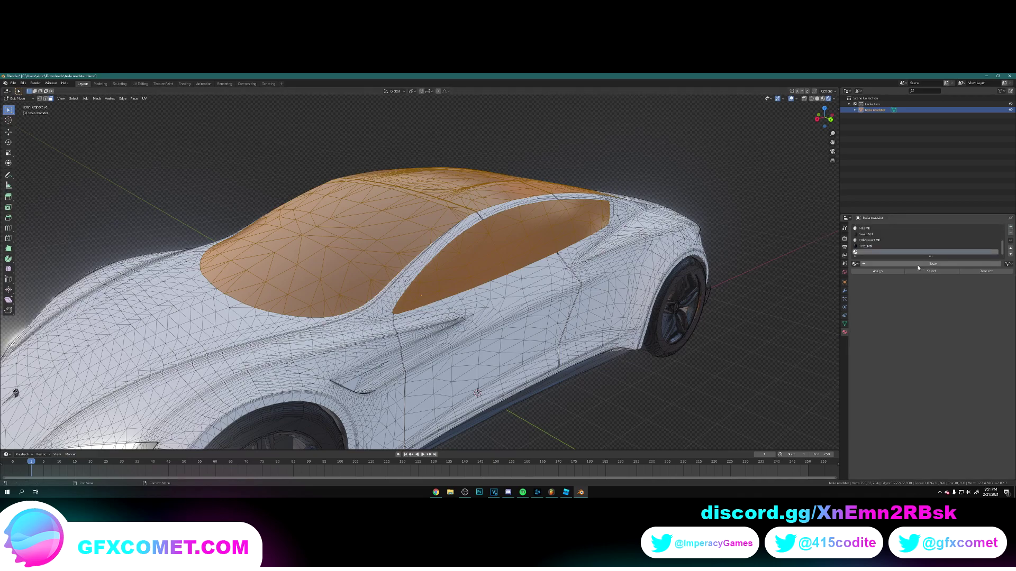
left_click(925, 264)
left_click(893, 273)
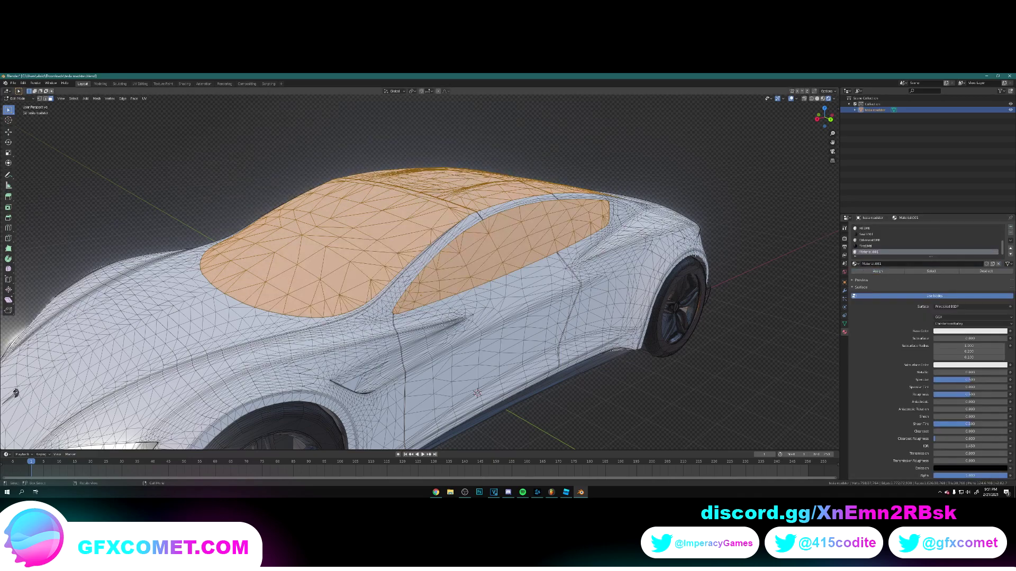
Set the new window and roof material's Metallic to 1.000 and its base color to black
key("Tab")
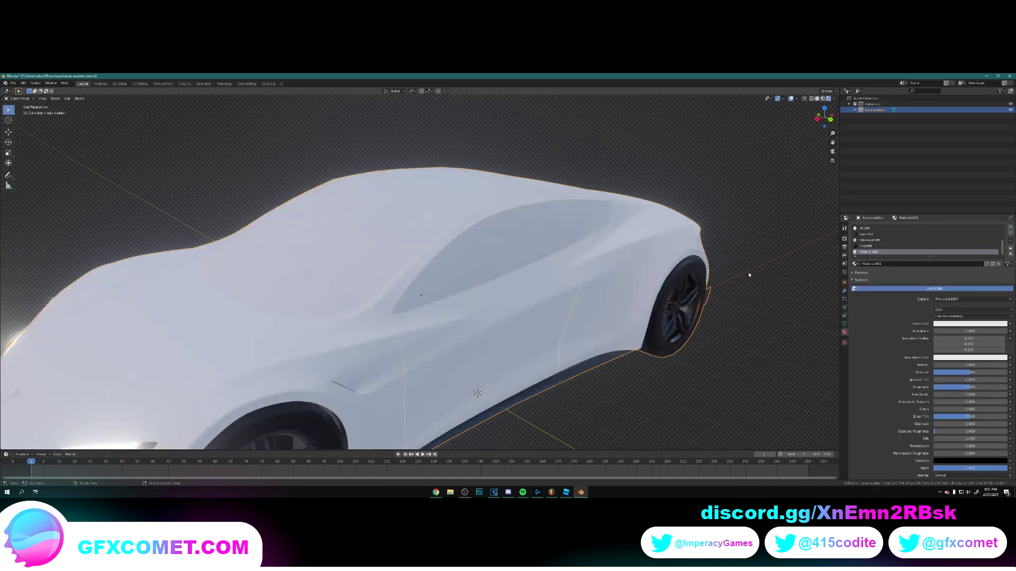
mouse_move(584, 289)
middle_mouse_down()
mouse_move(602, 277)
mouse_move(582, 271)
middle_mouse_up()
scroll(582, 271, "down", 1)
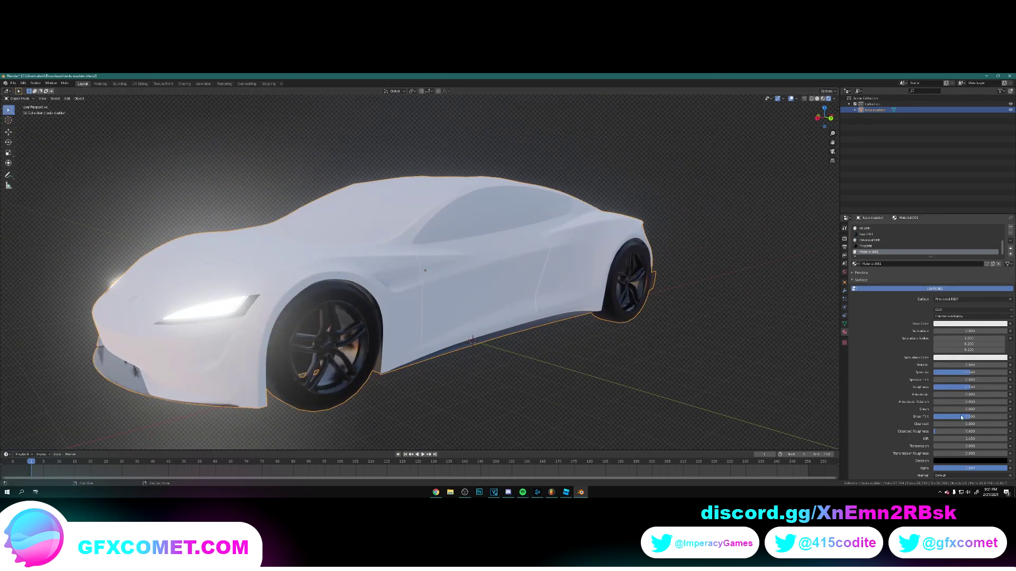
left_click_drag(968, 366, 1005, 365)
left_click(969, 324)
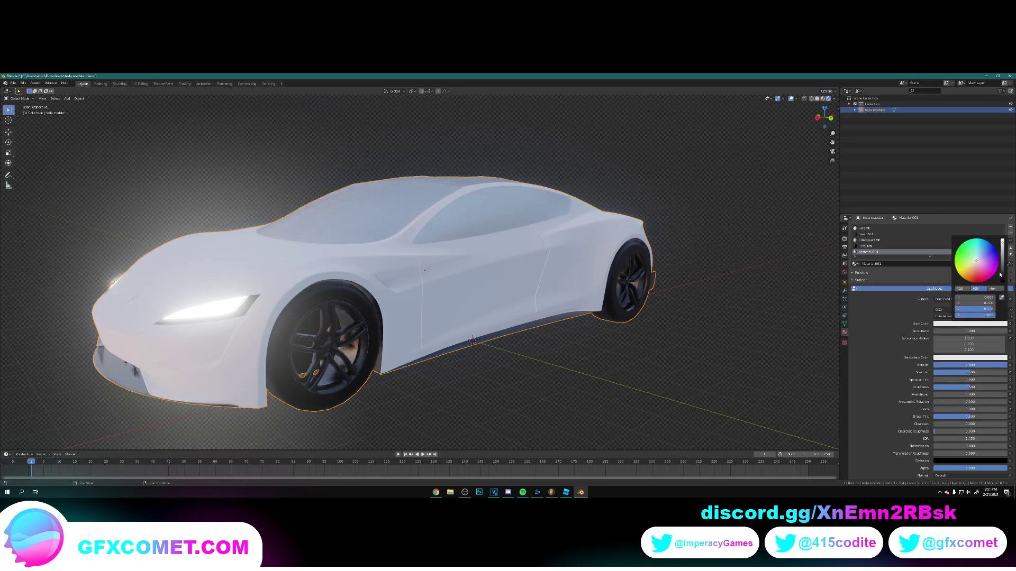
left_click_drag(1001, 275, 1002, 285)
middle_click_drag(518, 282, 551, 300)
scroll(551, 300, "up", 3)
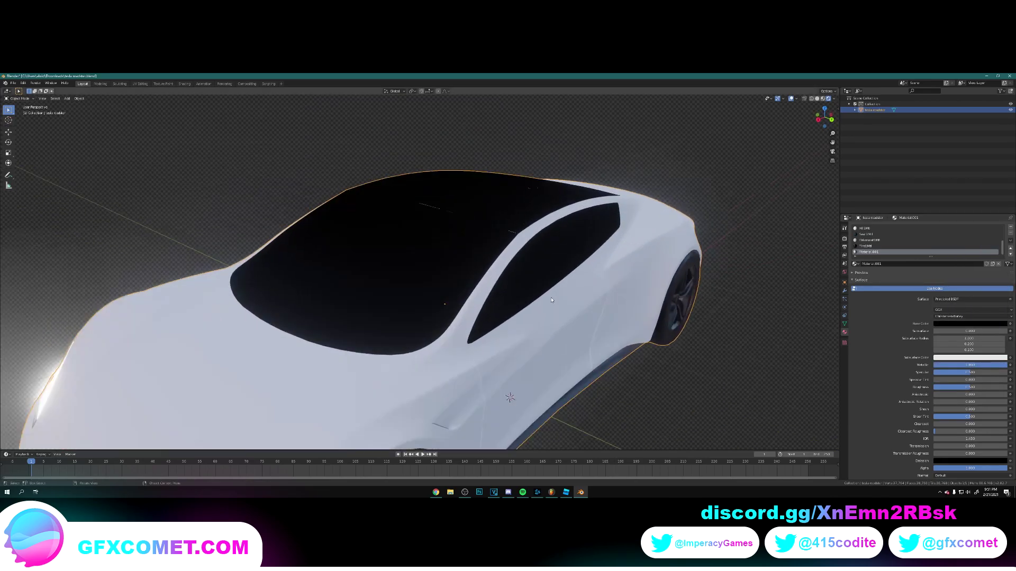
Set the window and roof material's Transmission to 1.000
scroll(551, 300, "down", 2)
scroll(932, 413, "down", 2)
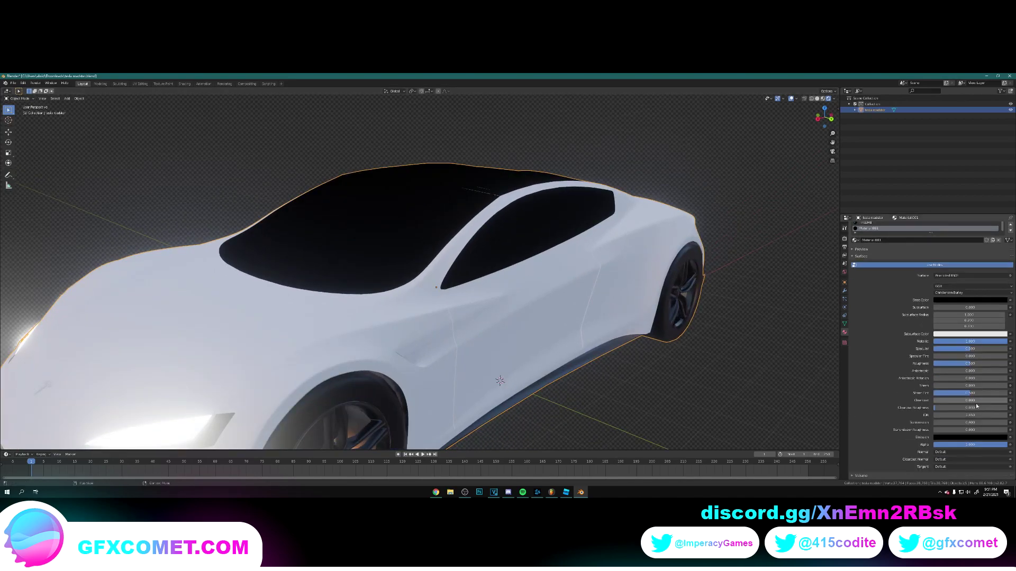
left_click_drag(955, 423, 1009, 425)
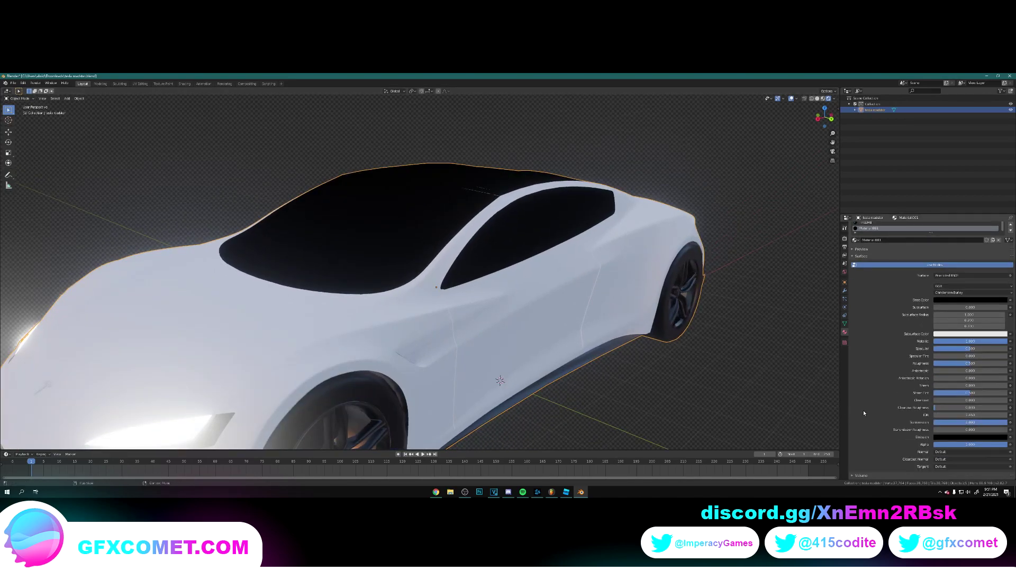
Enable Screen Space Refraction for the window material and set its Blend Mode and Shadow Mode to Alpha Hashed
scroll(865, 413, "down", 4)
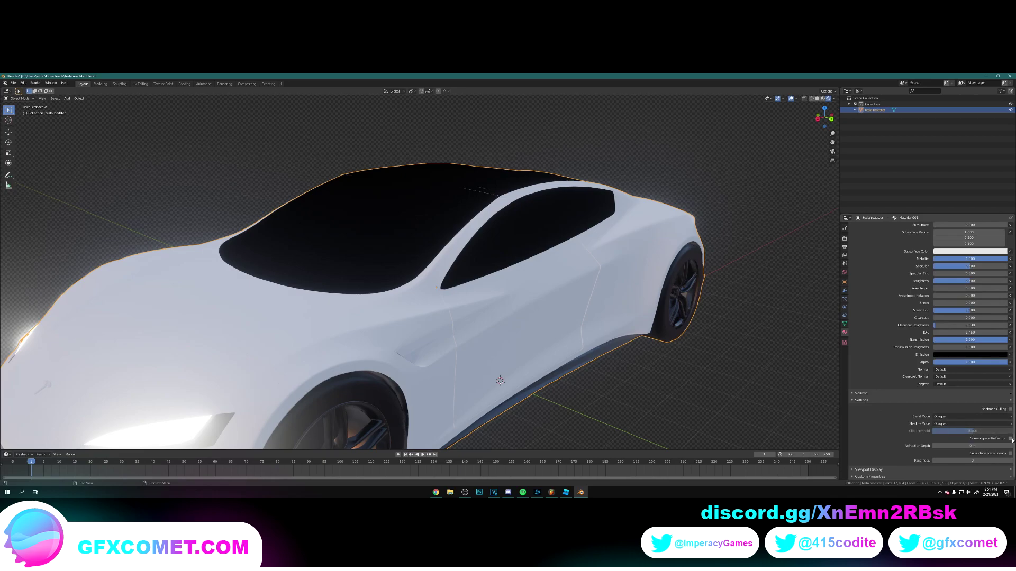
left_click(1011, 438)
left_click(972, 417)
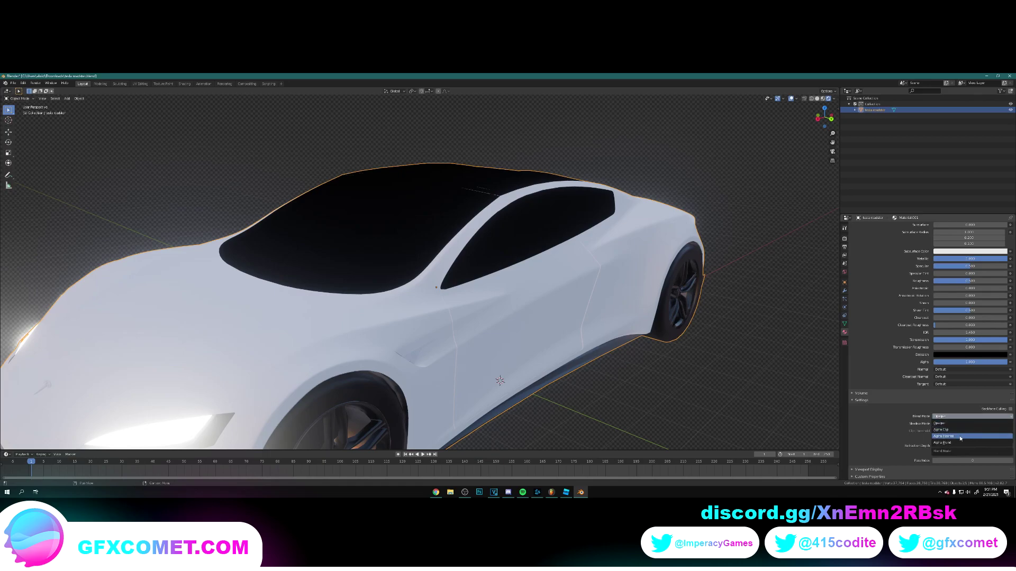
left_click(960, 437)
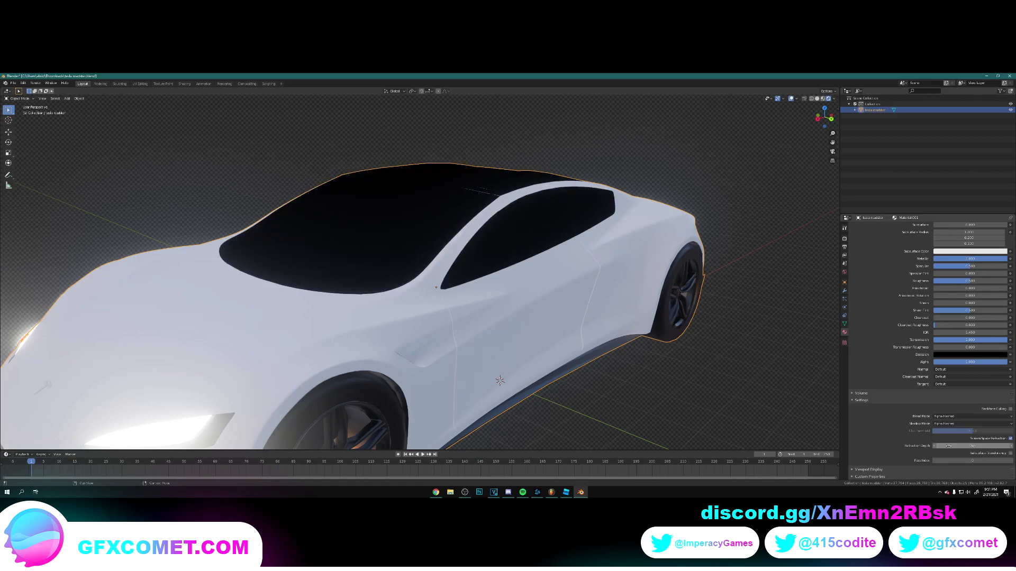
Lower the window material's Roughness to about 0.1 and reduce its Metallic slightly
middle_click_drag(682, 318, 658, 307)
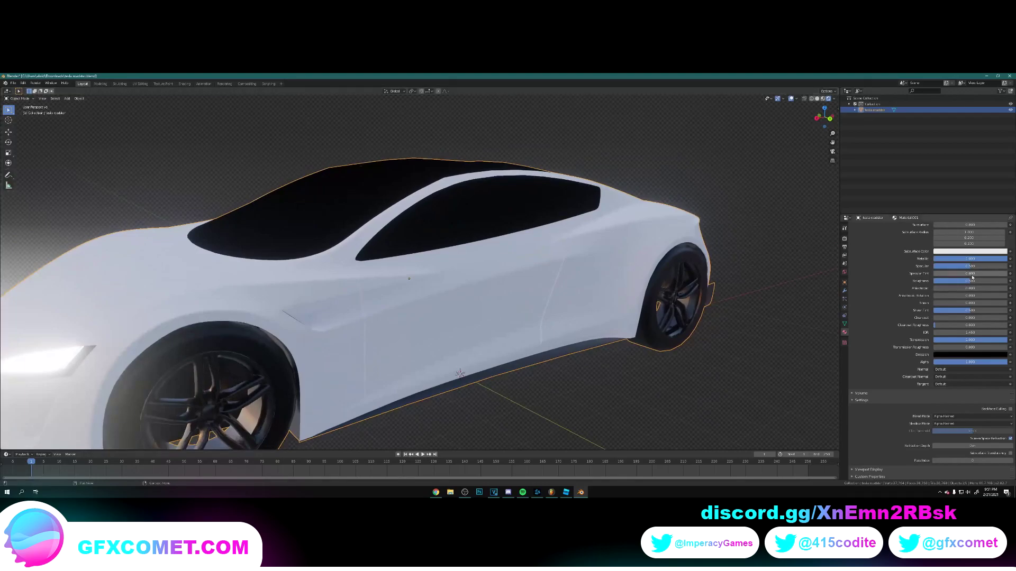
left_click_drag(972, 281, 976, 259)
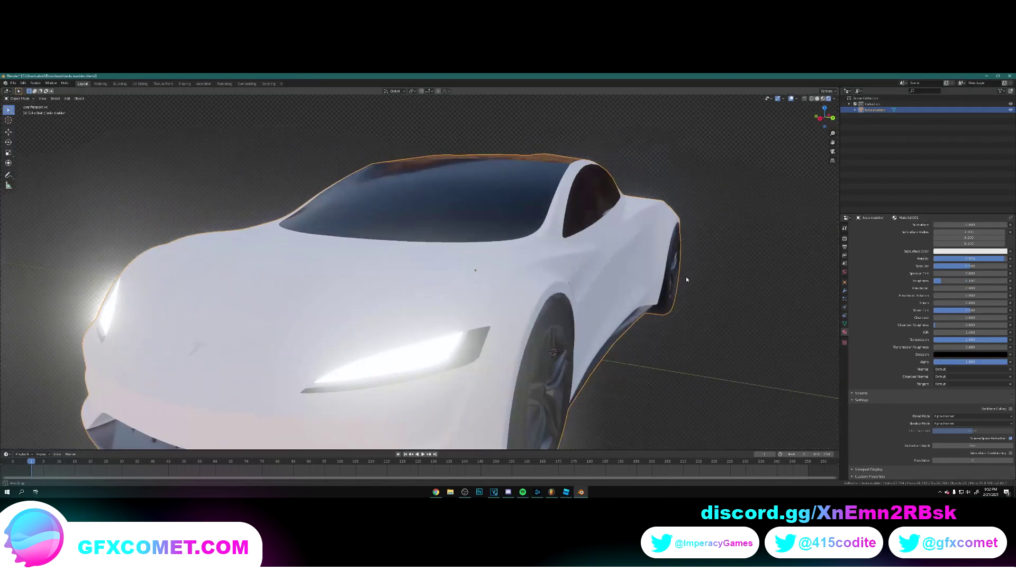